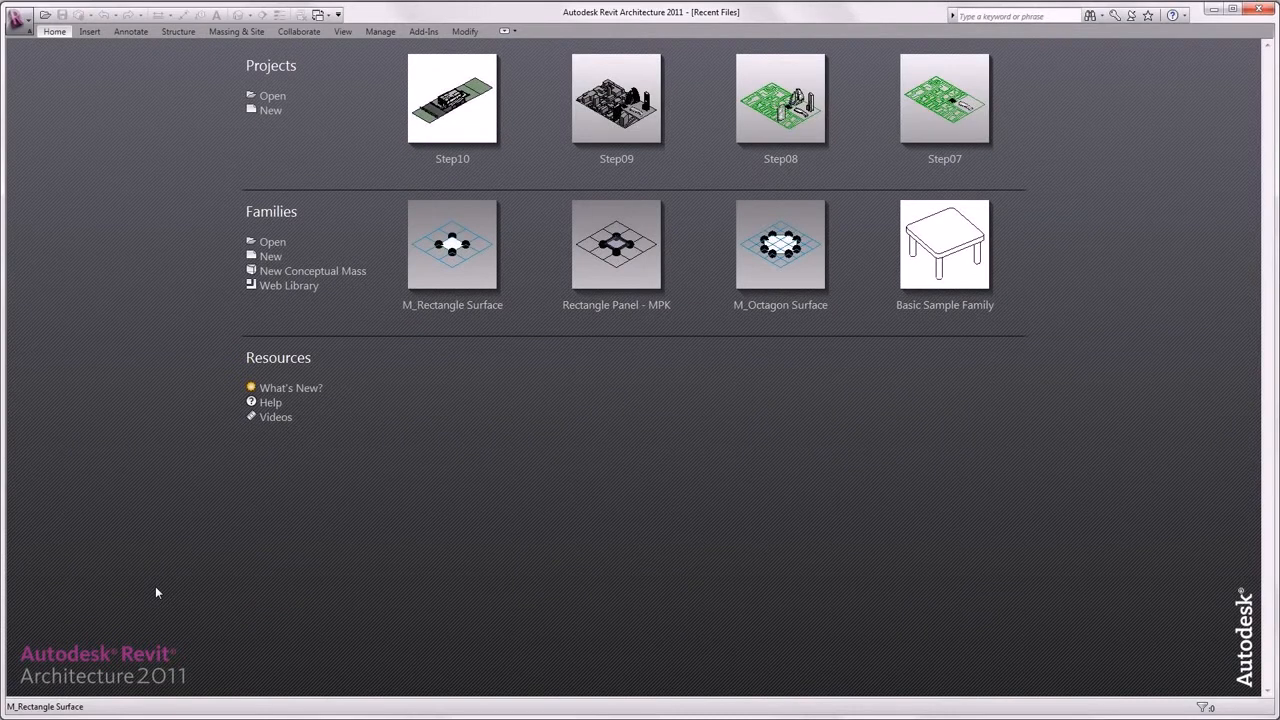
# - Open the Step11 house project file from the Recent Files page
pyautogui.click(271, 96)
pyautogui.click(490, 416)
pyautogui.click(779, 514)
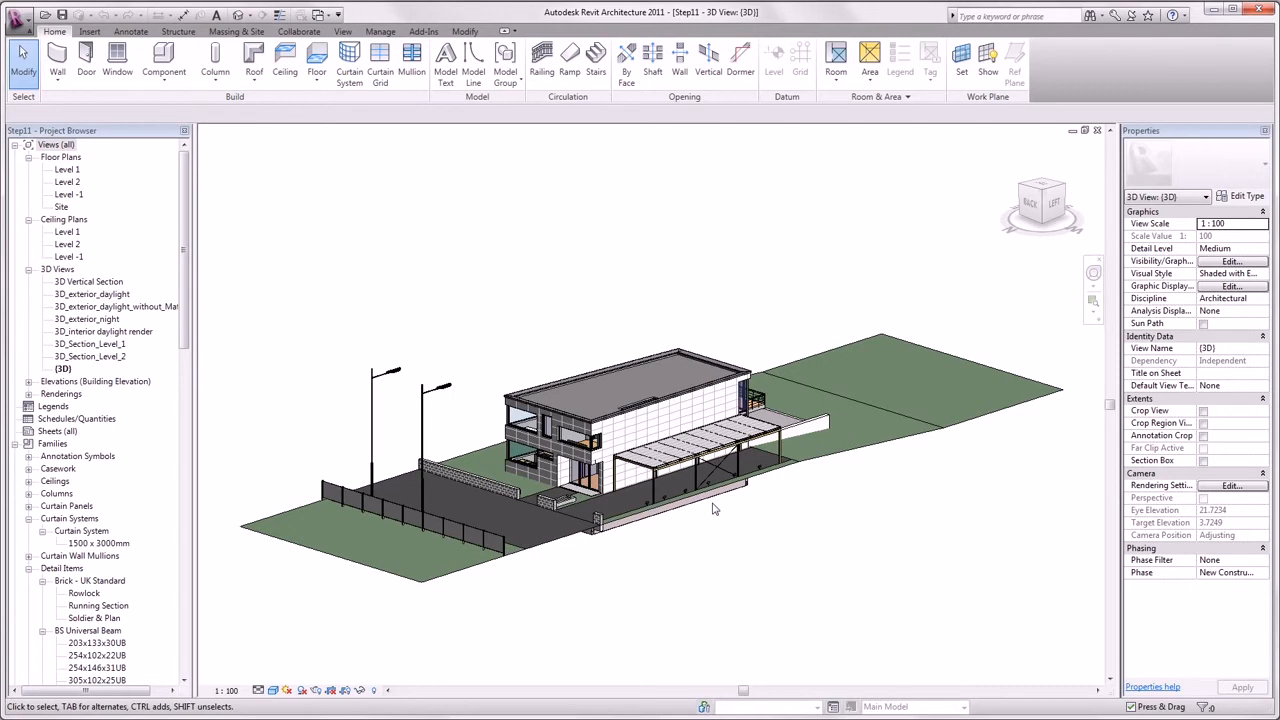
# - Orbit the 3D view and turn on its Section Box in Properties
pyautogui.keyDown('shift'); pyautogui.moveTo(712, 509); pyautogui.dragTo(1040, 684, button='middle'); pyautogui.keyUp('shift')
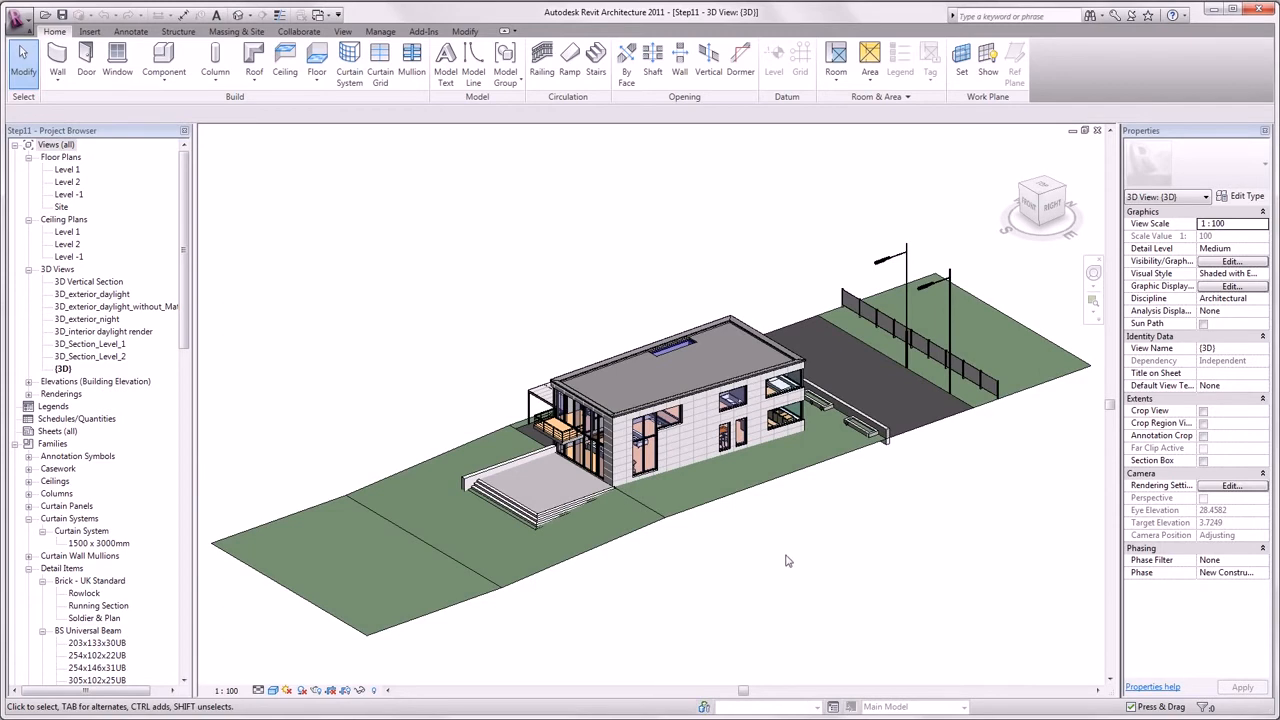
pyautogui.click(1204, 463)
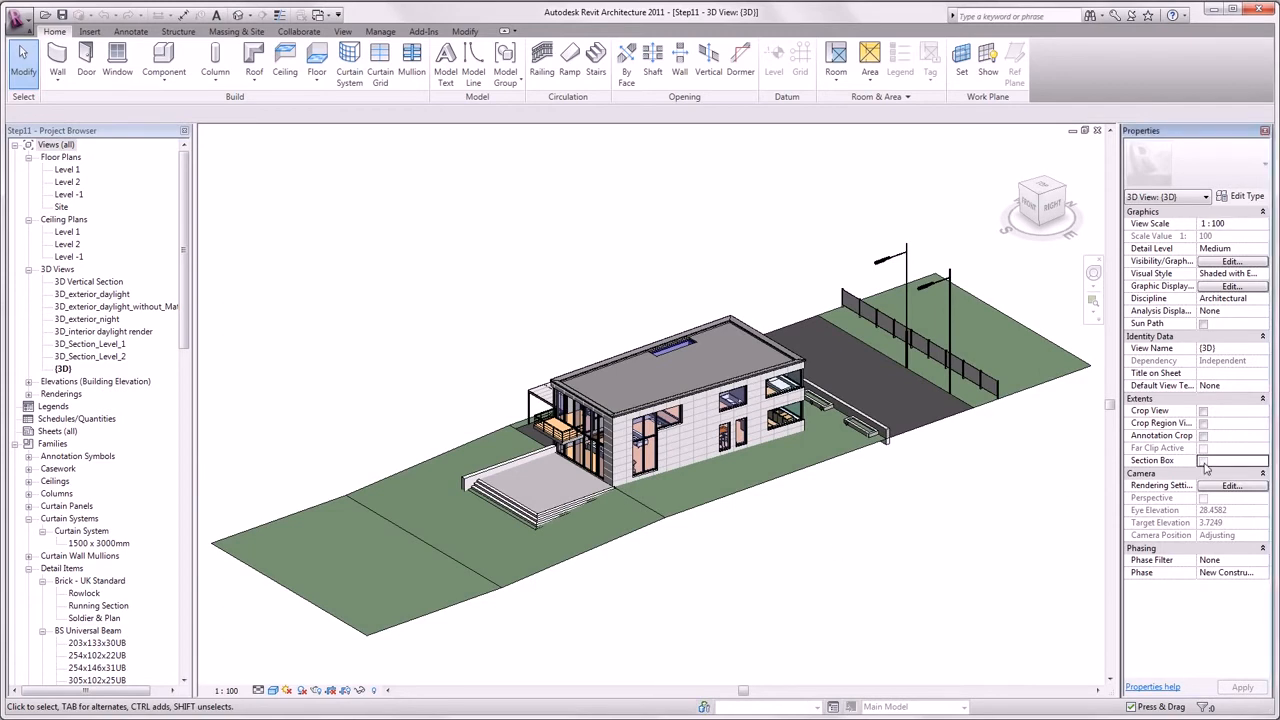
pyautogui.click(1204, 463)
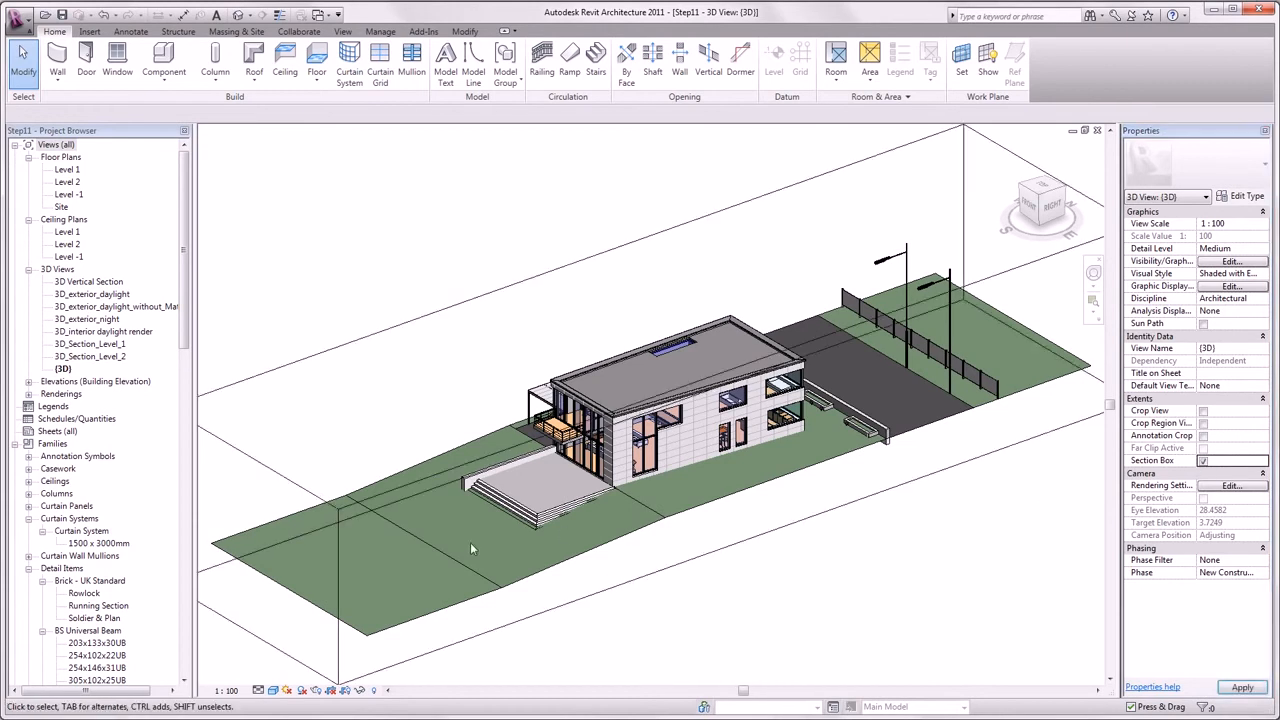
pyautogui.click(250, 550)
# - Drag the section box faces inward to cut away the ground, road and street lights and slice through the house
pyautogui.moveTo(250, 550); pyautogui.dragTo(483, 465)
pyautogui.moveTo(1050, 265); pyautogui.dragTo(847, 334)
pyautogui.scroll(4, 770, 495)
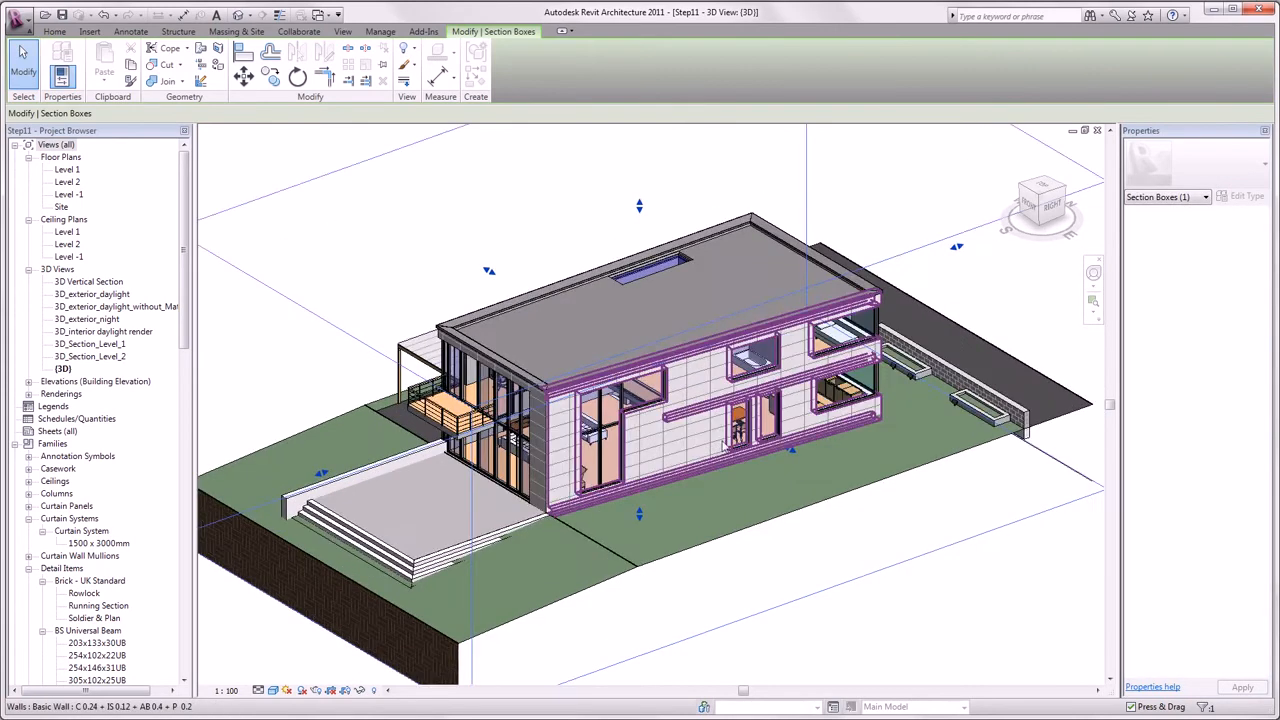
pyautogui.moveTo(812, 452); pyautogui.dragTo(680, 322)
pyautogui.press('Escape')
pyautogui.scroll(-4, 884, 580)
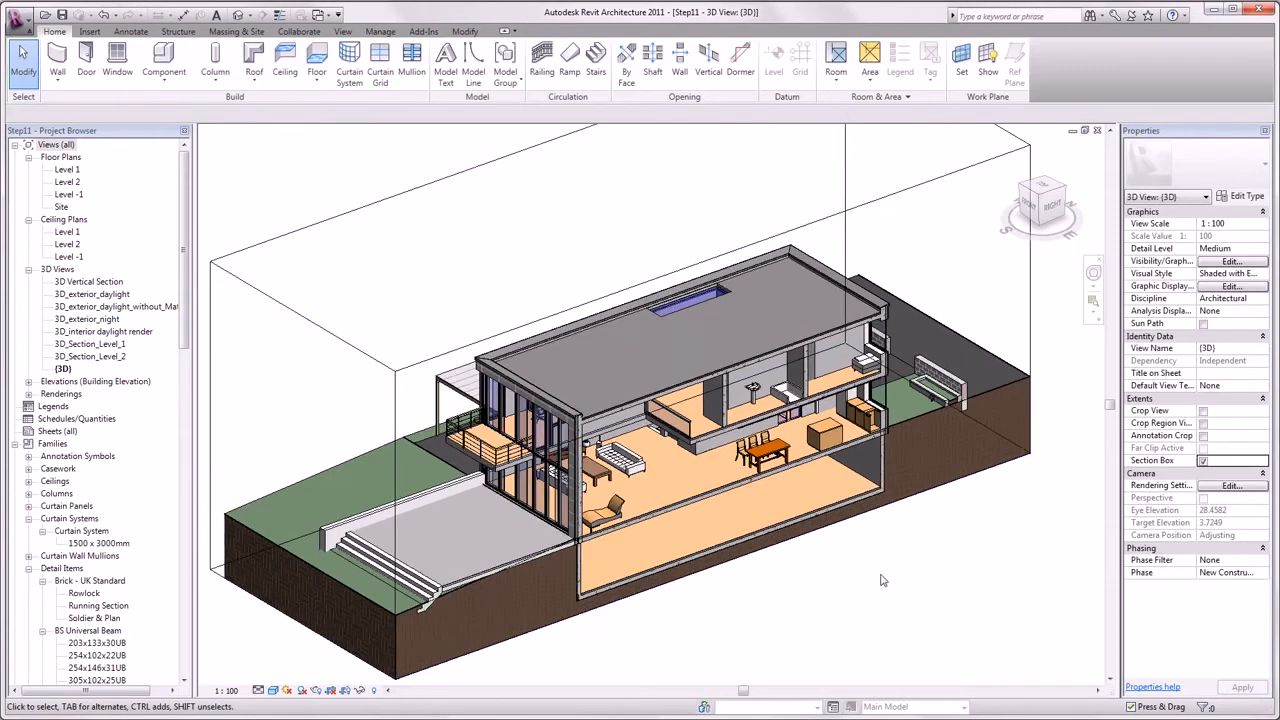
pyautogui.moveTo(882, 590); pyautogui.dragTo(882, 637, button='middle')
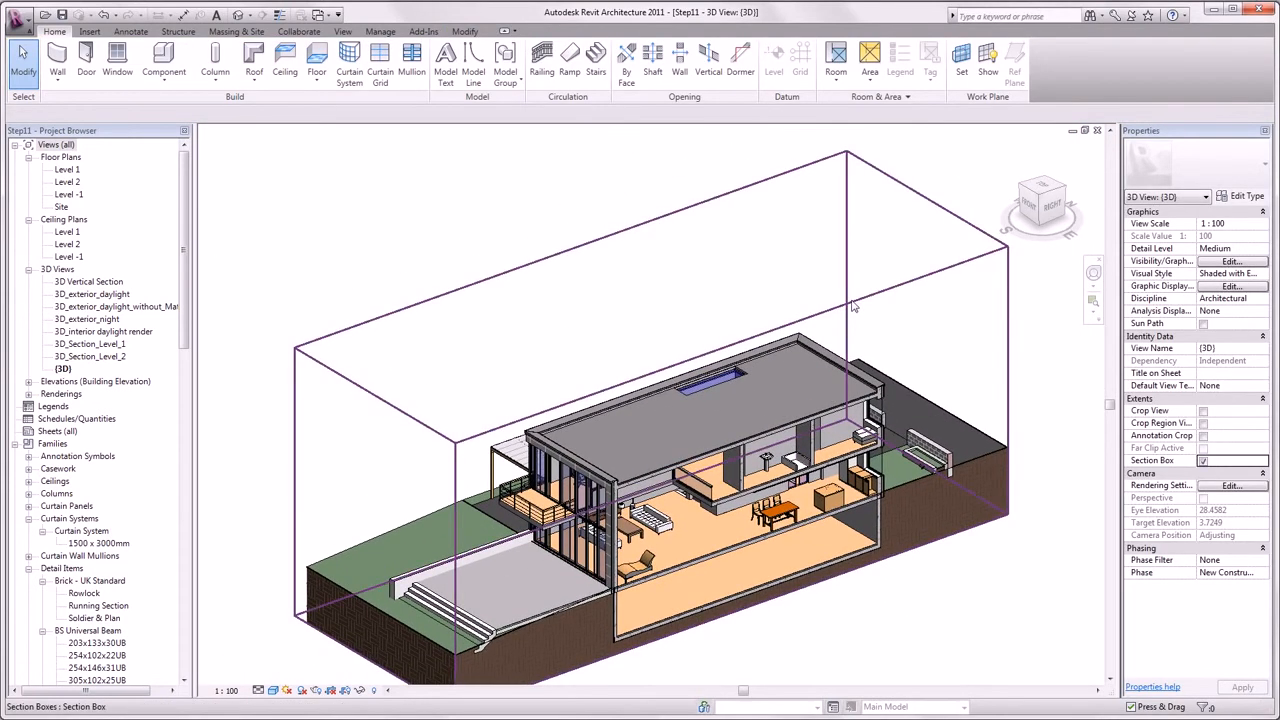
pyautogui.moveTo(848, 323); pyautogui.dragTo(841, 250, button='middle')
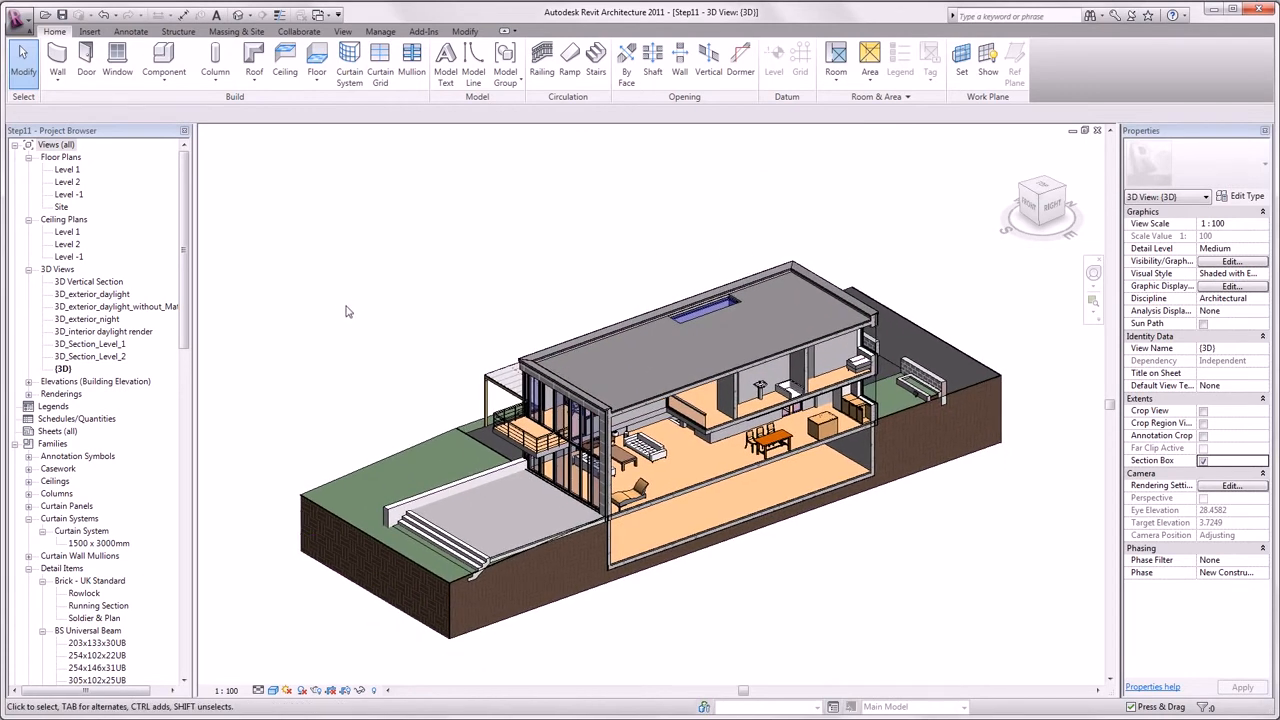
# - Save the {3D} view to the project as an image named 'Image 1', 2000 pixels wide
pyautogui.rightClick(64, 370)
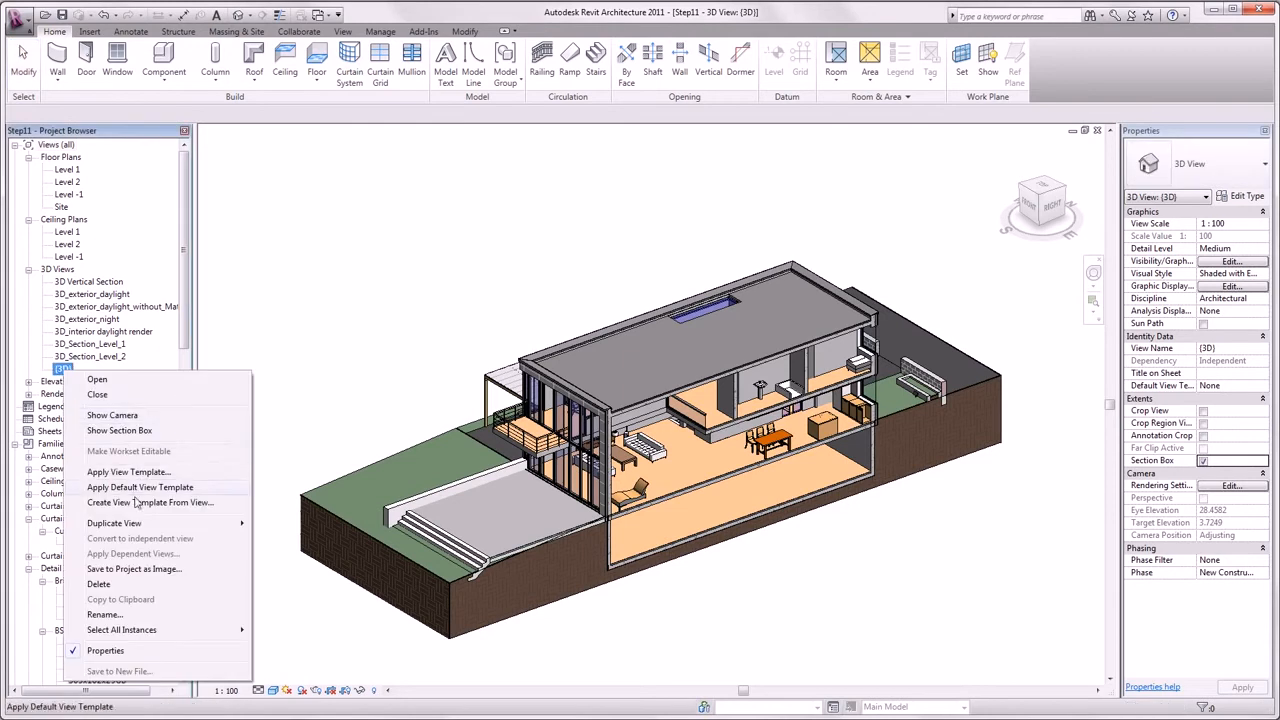
pyautogui.click(149, 570)
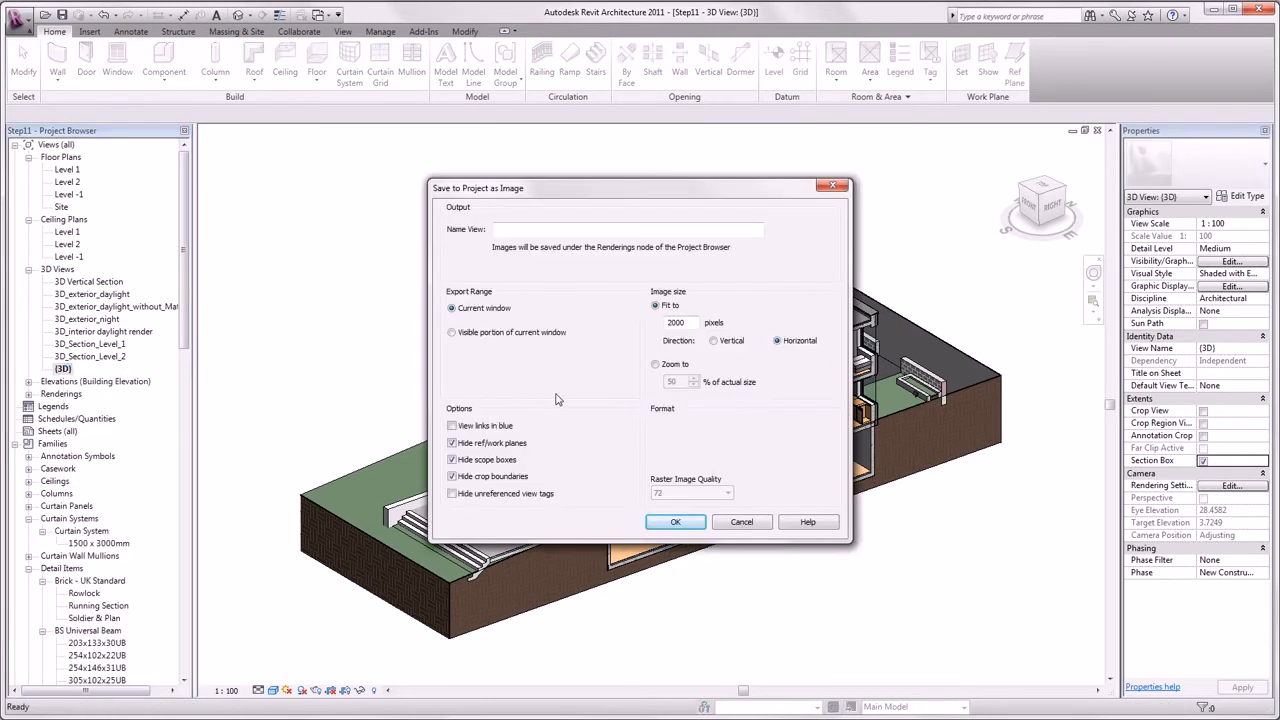
pyautogui.click(578, 232)
pyautogui.click(677, 523)
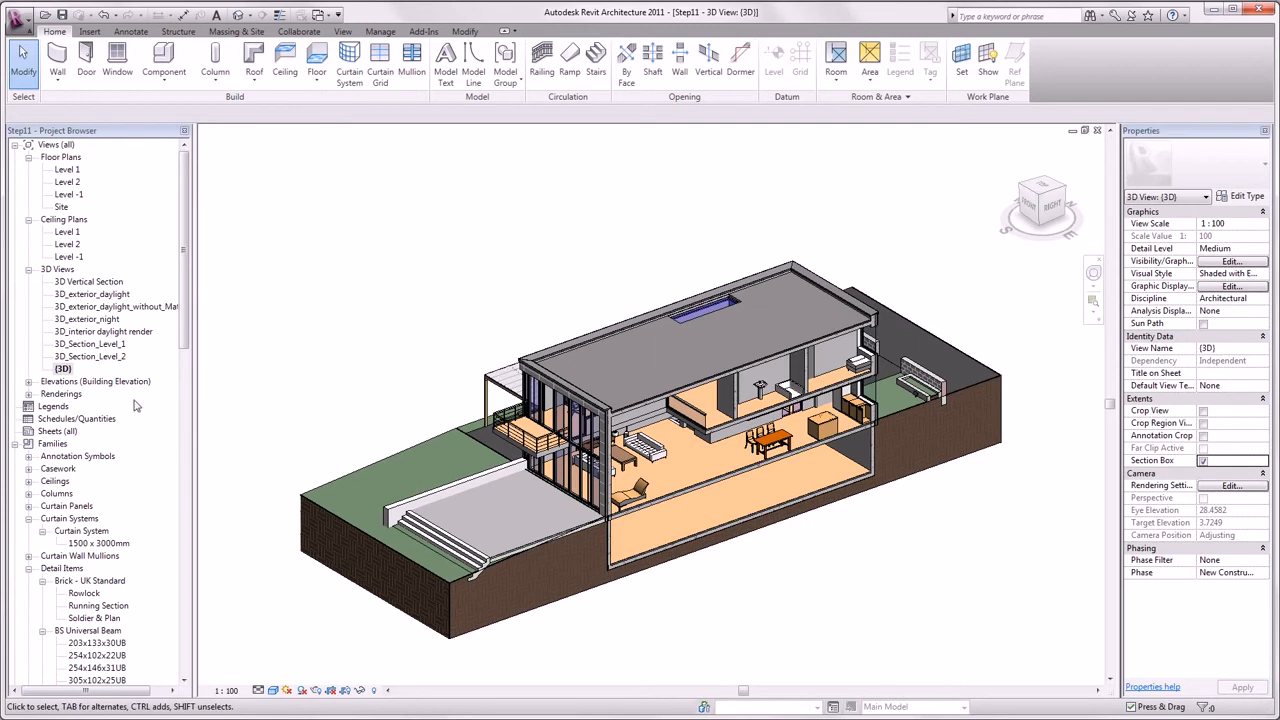
# - Open Image 1 from the Renderings list, inspect its size, and close its window
pyautogui.doubleClick(73, 396)
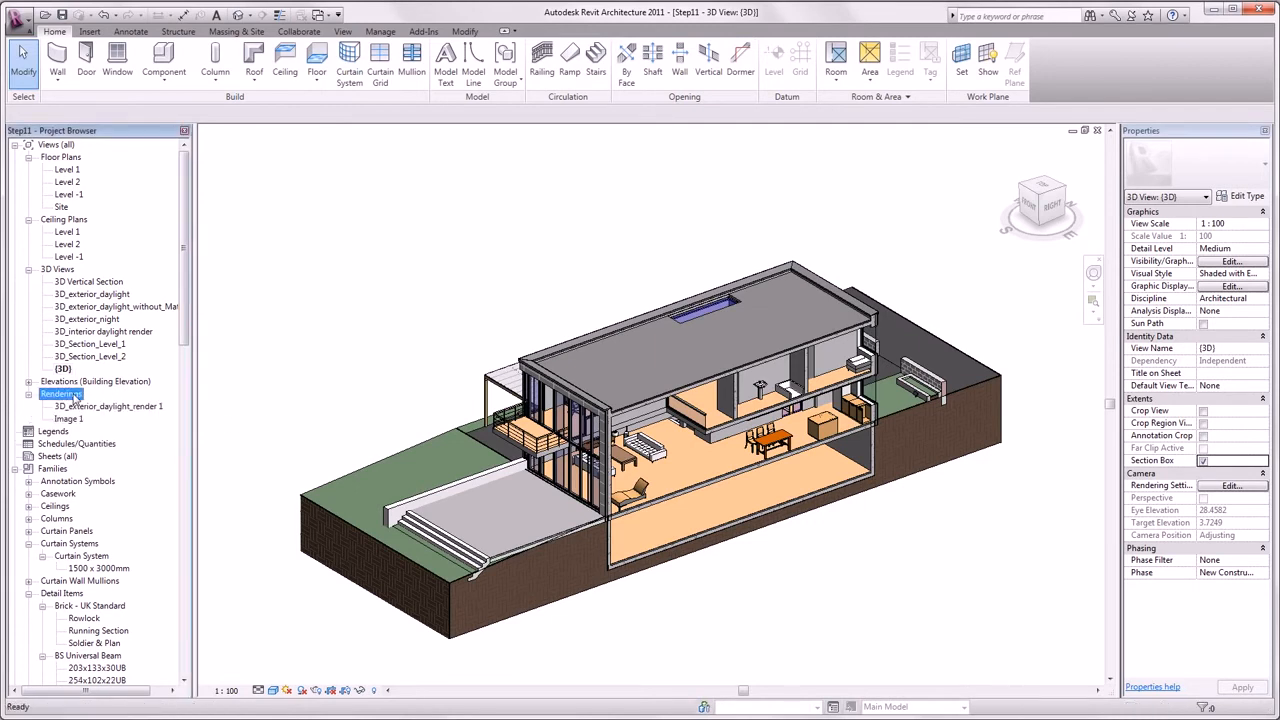
pyautogui.doubleClick(70, 419)
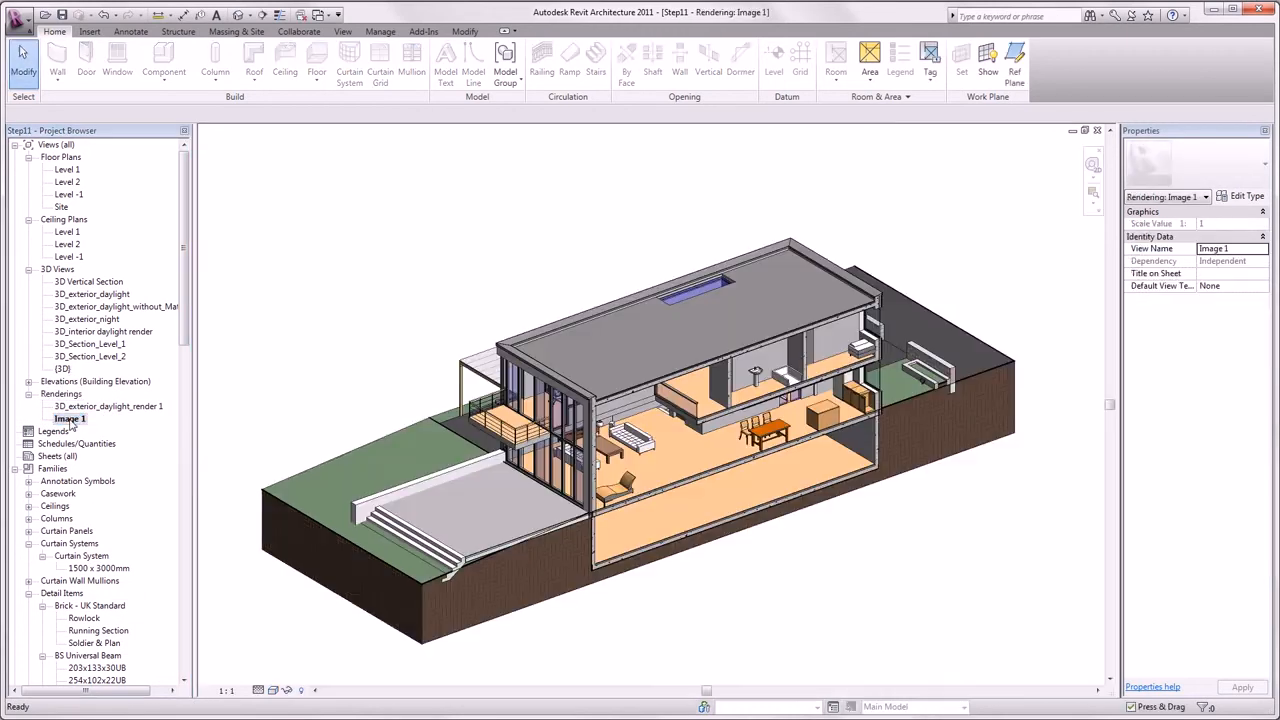
pyautogui.click(272, 506)
pyautogui.click(274, 507)
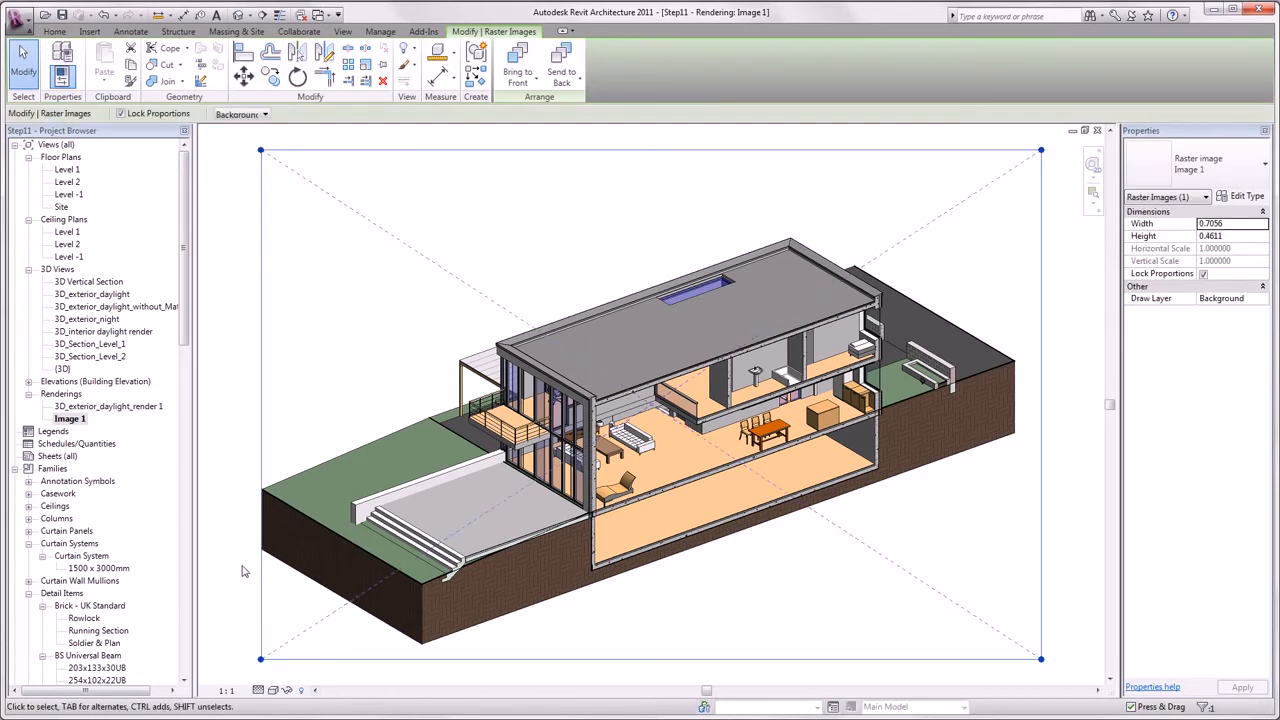
pyautogui.click(241, 571)
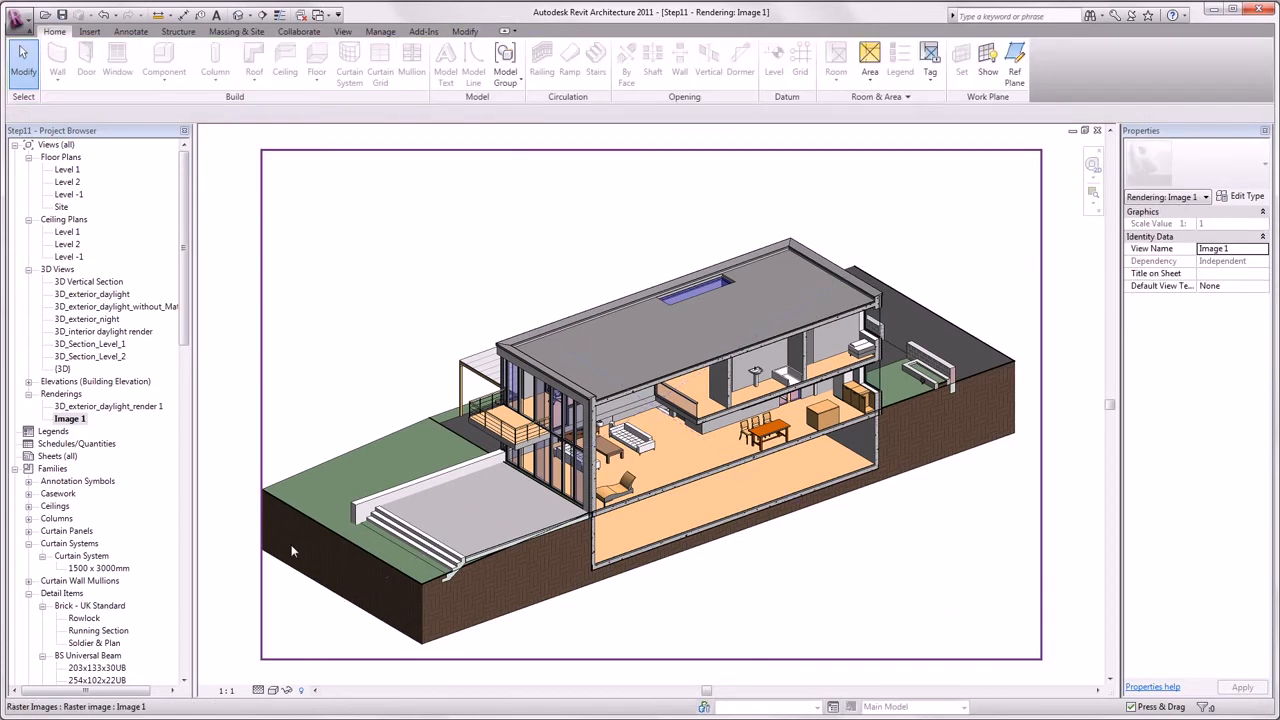
pyautogui.click(1097, 130)
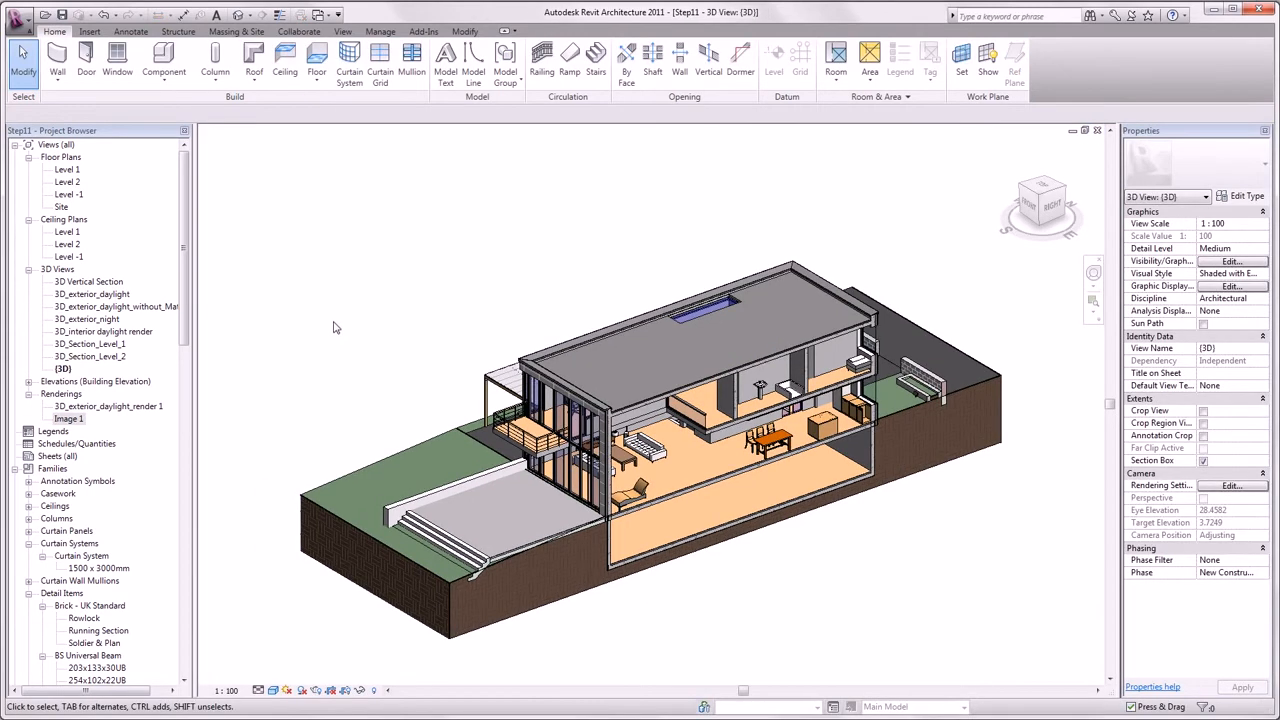
# - Open the Level 2 reflected ceiling plan and zoom in on it
pyautogui.doubleClick(70, 245)
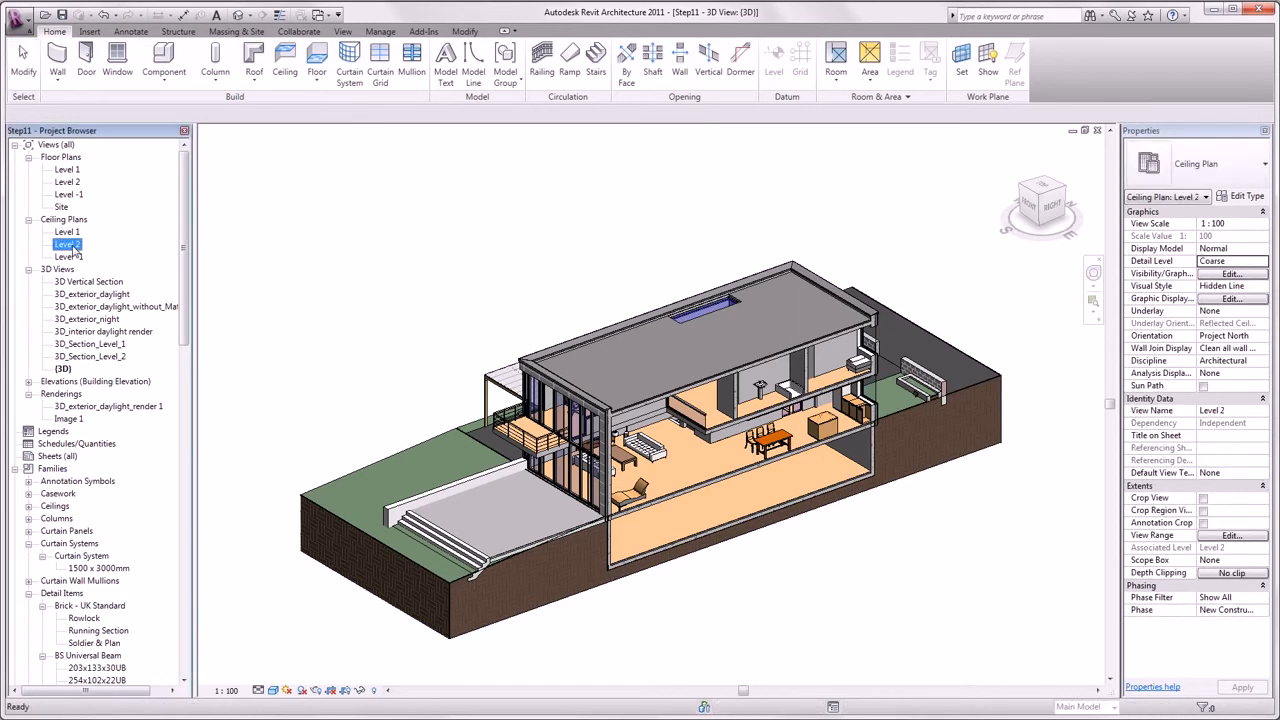
pyautogui.scroll(3, 724, 271)
pyautogui.moveTo(724, 271); pyautogui.dragTo(432, 310, button='middle')
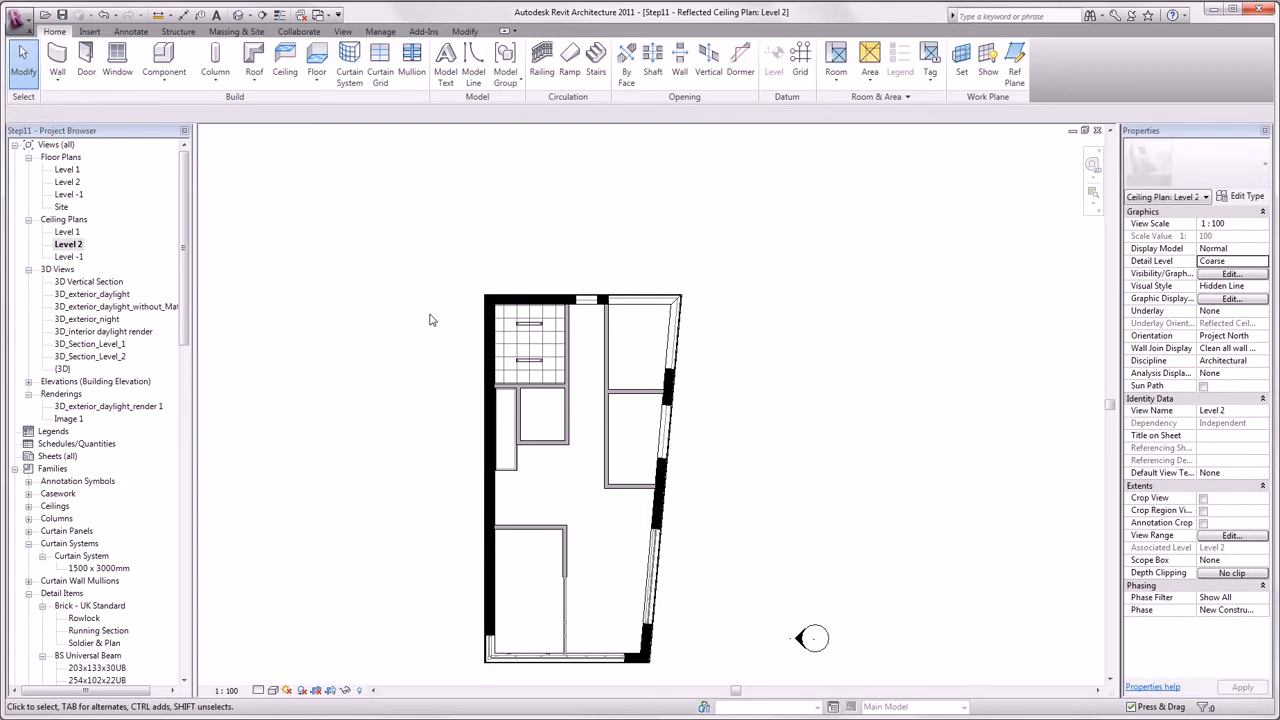
# - Tile the windows with WT, then frame the plan and orbit the 3D view closer to the interior
pyautogui.press('w')
pyautogui.press('t')
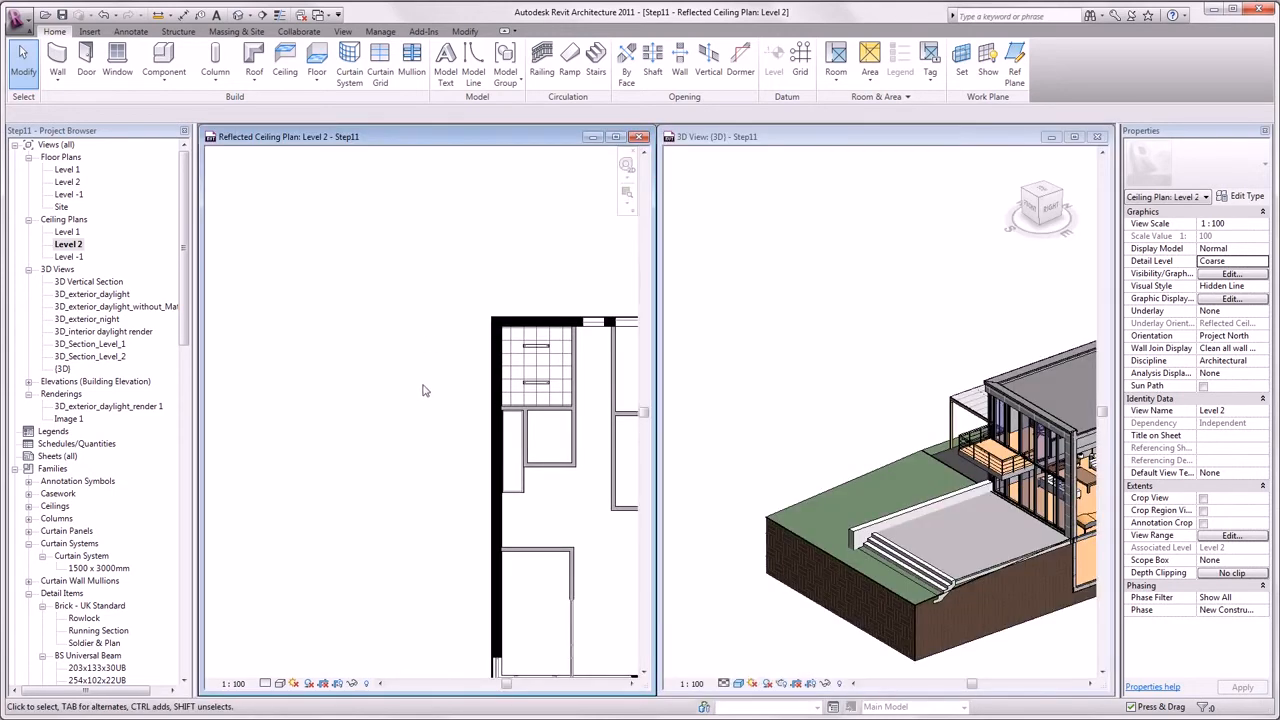
pyautogui.moveTo(421, 393); pyautogui.dragTo(301, 391, button='middle')
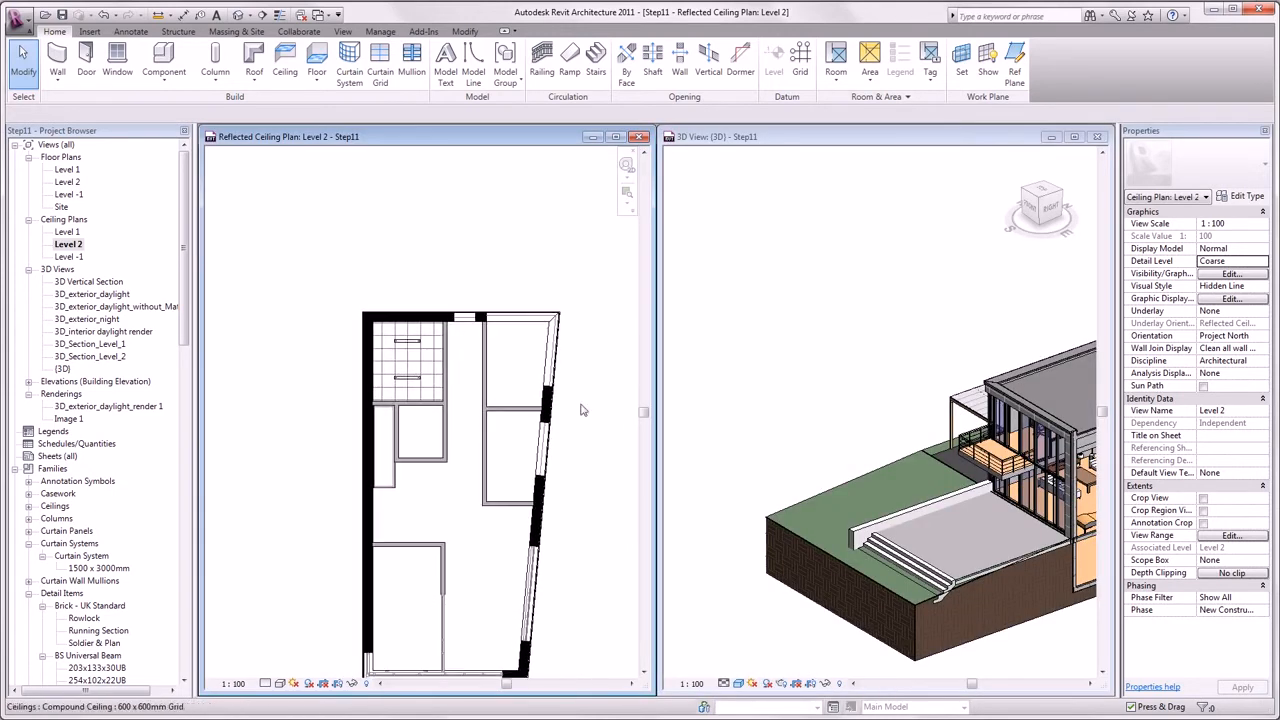
pyautogui.click(830, 400)
pyautogui.moveTo(833, 400); pyautogui.dragTo(455, 433, button='middle')
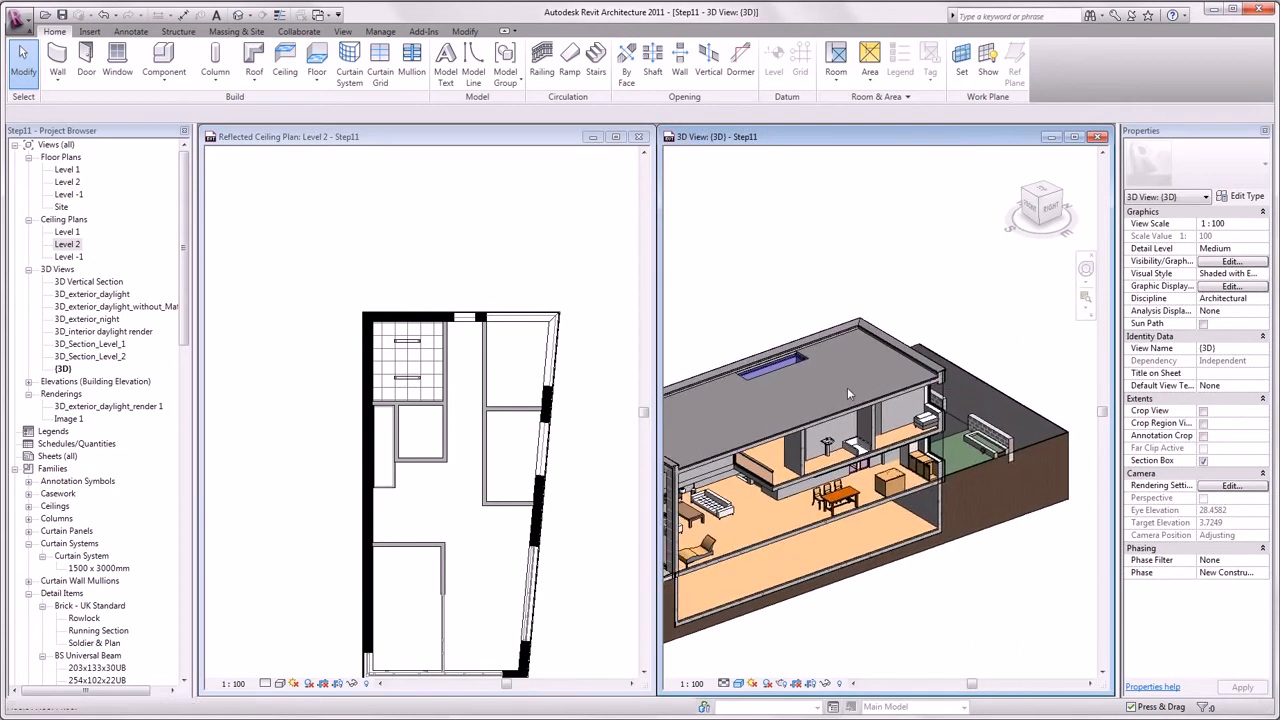
pyautogui.scroll(3, 843, 373)
pyautogui.scroll(1, 841, 373)
pyautogui.keyDown('shift'); pyautogui.moveTo(873, 398); pyautogui.dragTo(874, 361, button='middle'); pyautogui.keyUp('shift')
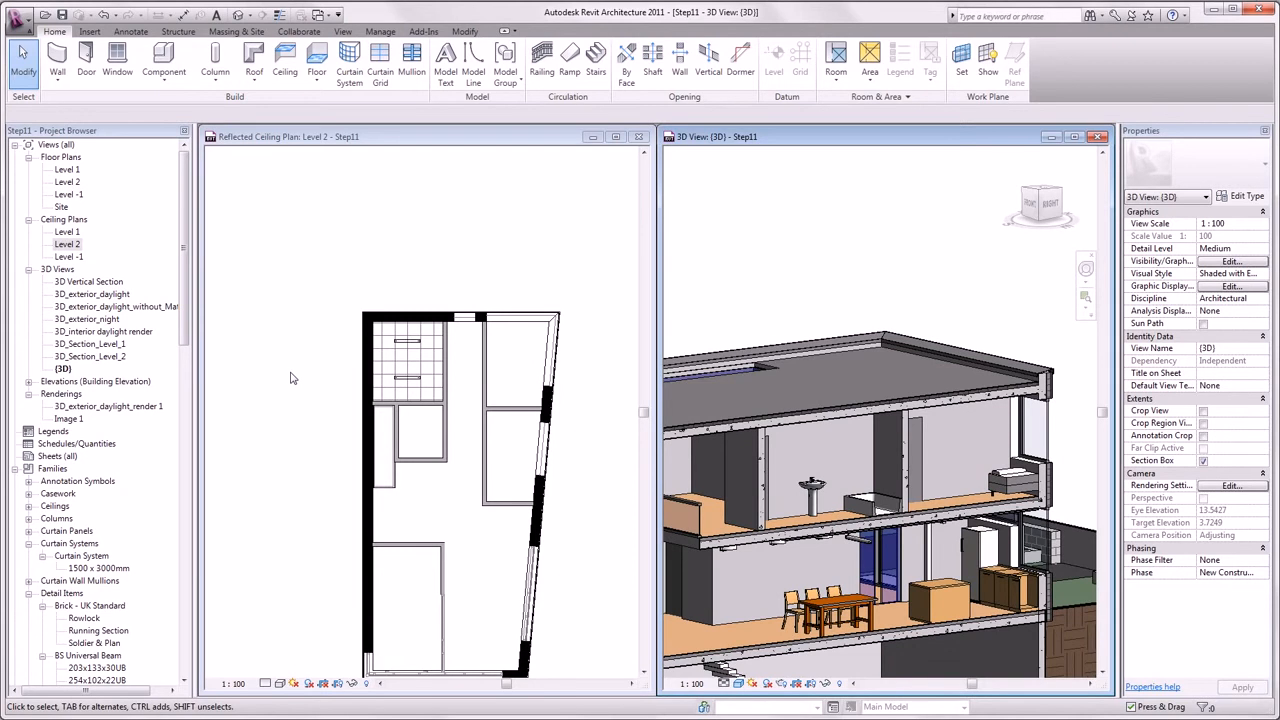
# - Place a 600 x 600 mm grid ceiling in the top-right Level 2 room and start sketching another ceiling
pyautogui.click(288, 255)
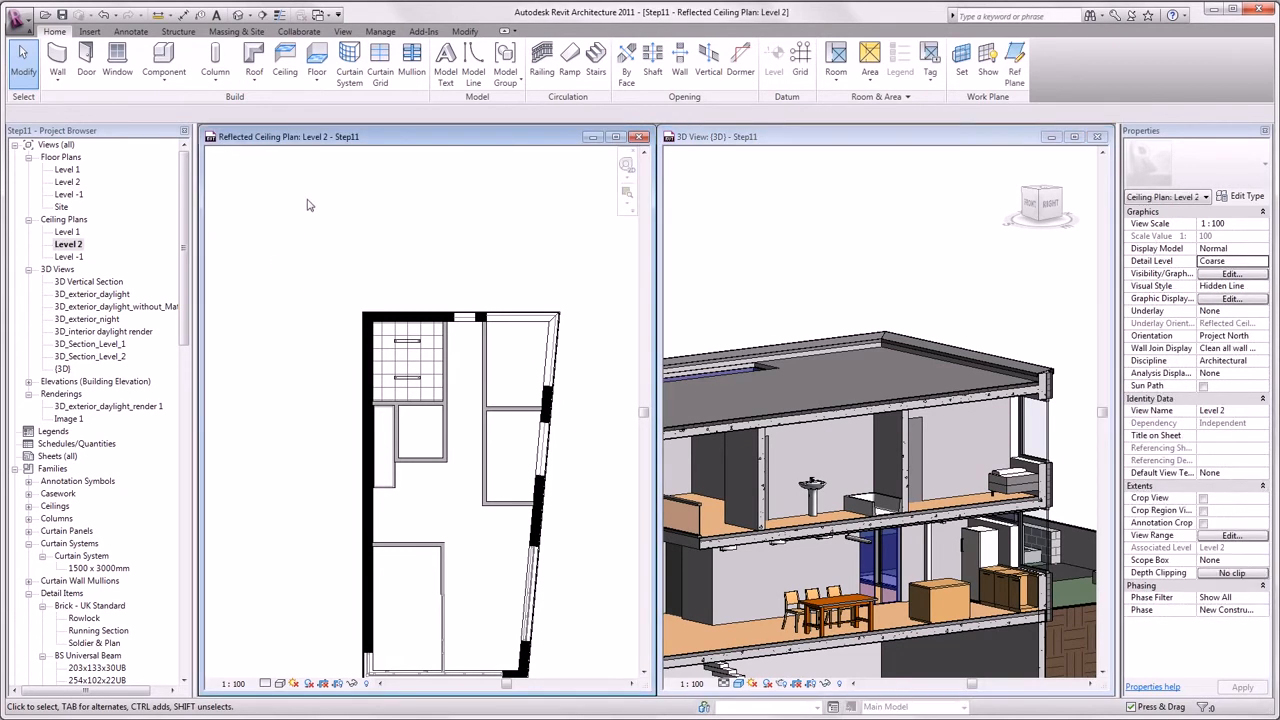
pyautogui.click(285, 62)
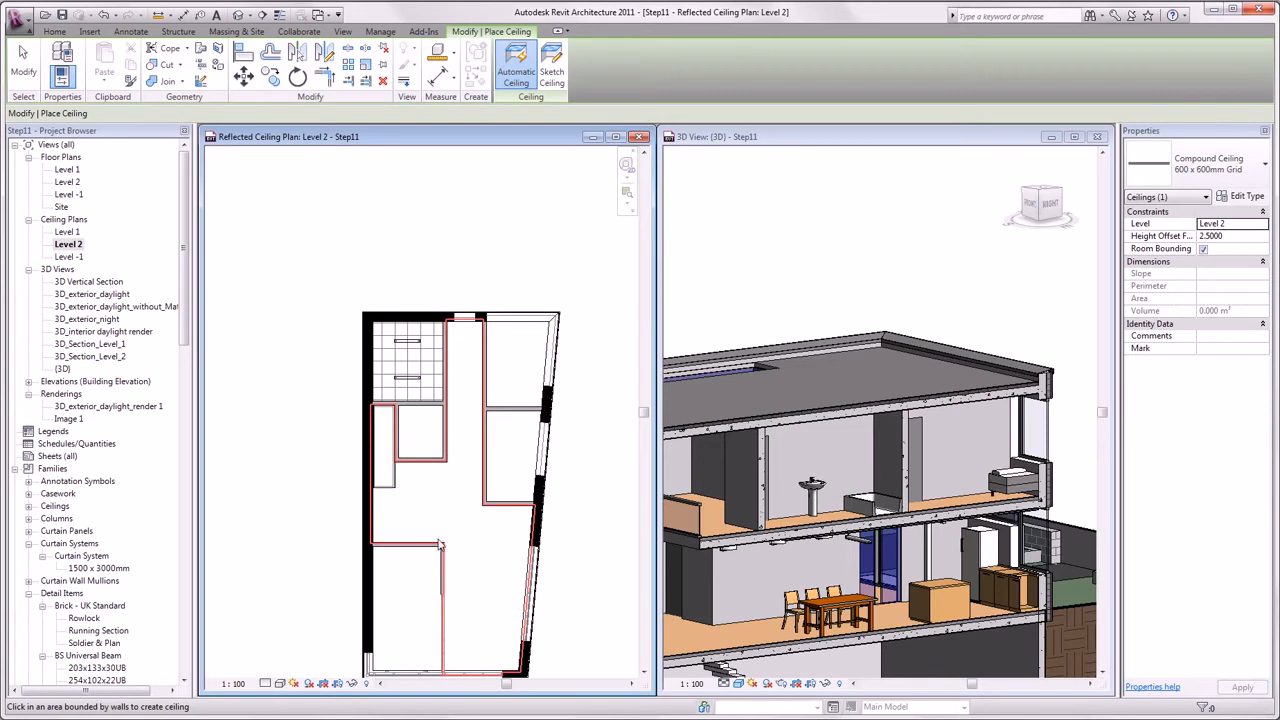
pyautogui.click(517, 389)
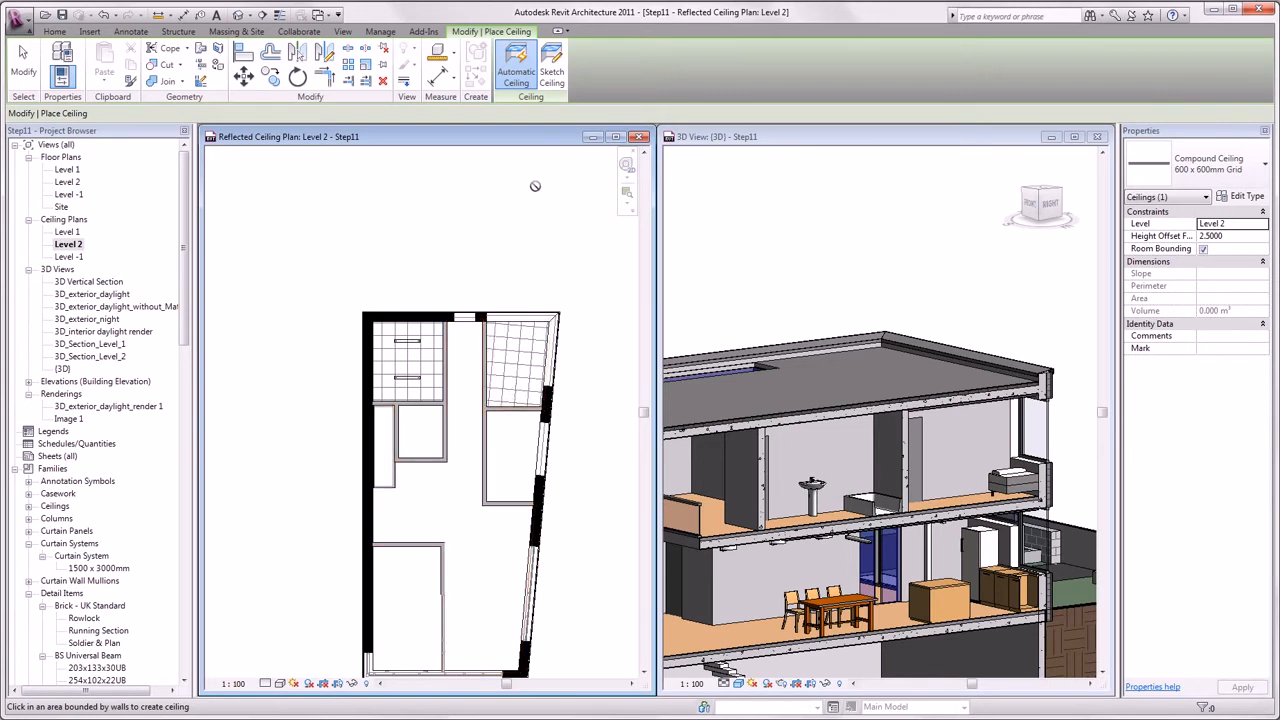
pyautogui.click(552, 74)
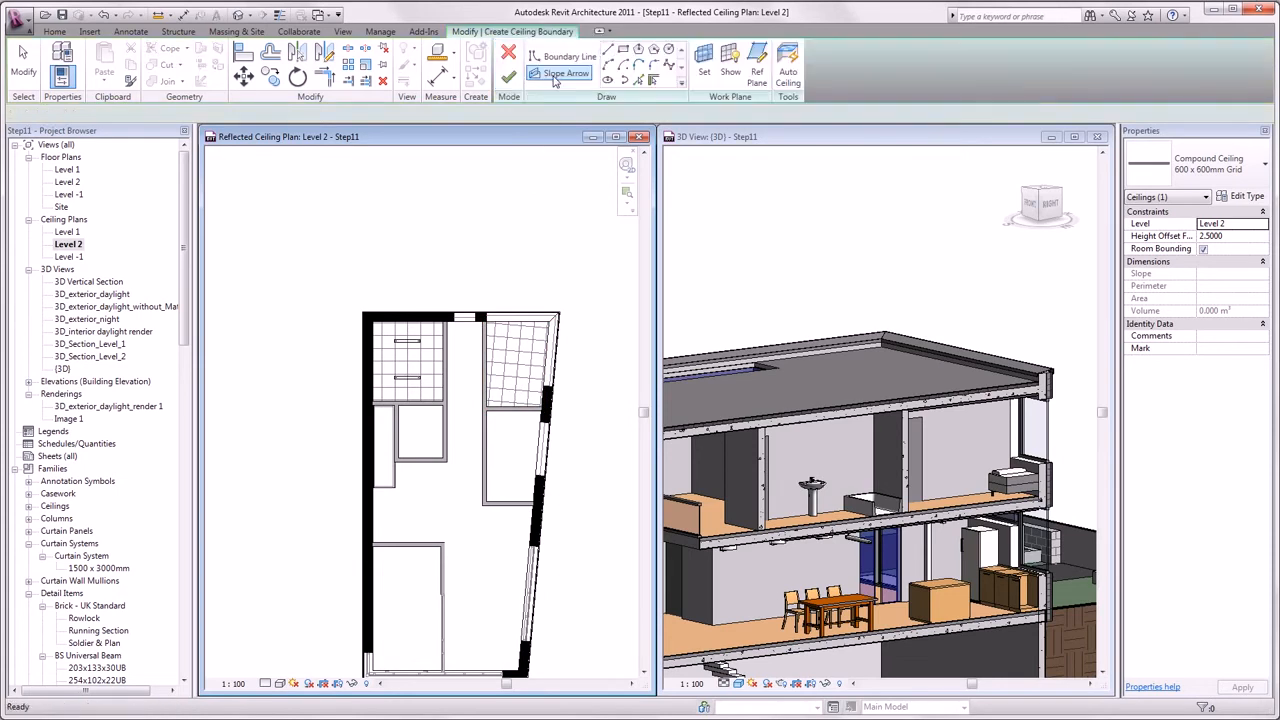
# - Sketch a closed boundary loop along the lower-right room's walls
pyautogui.scroll(3, 485, 425)
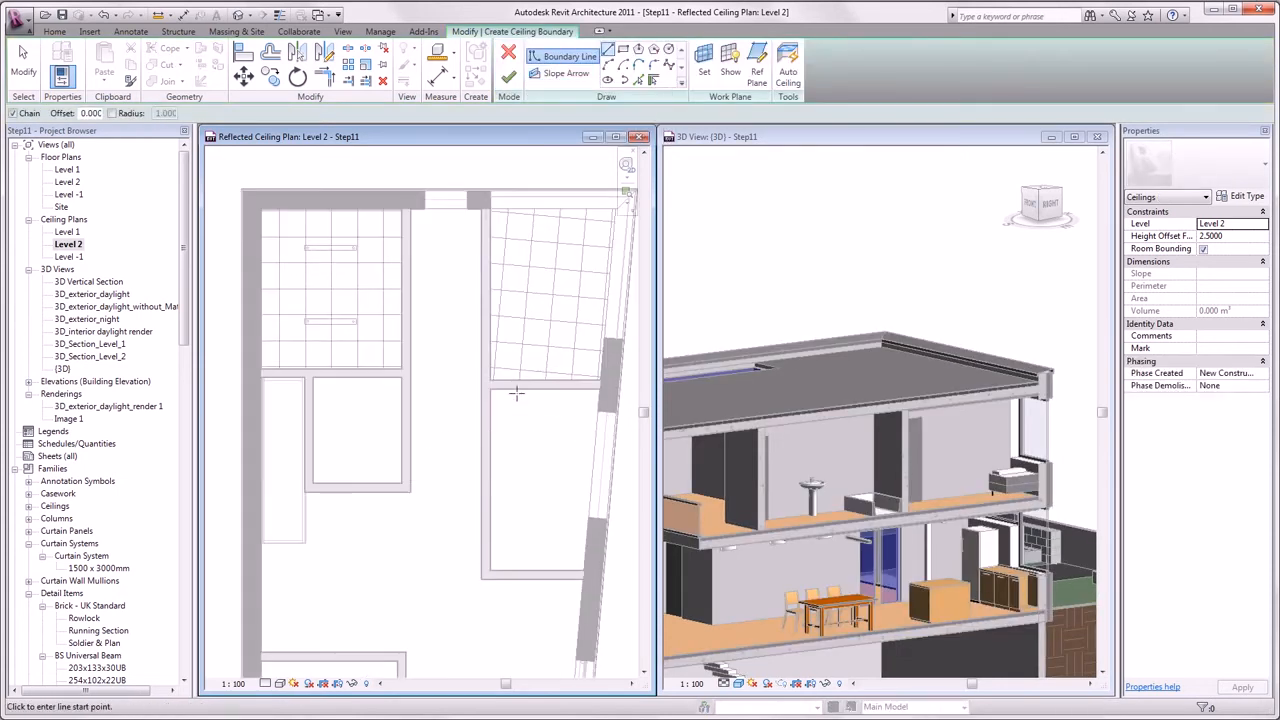
pyautogui.click(489, 389)
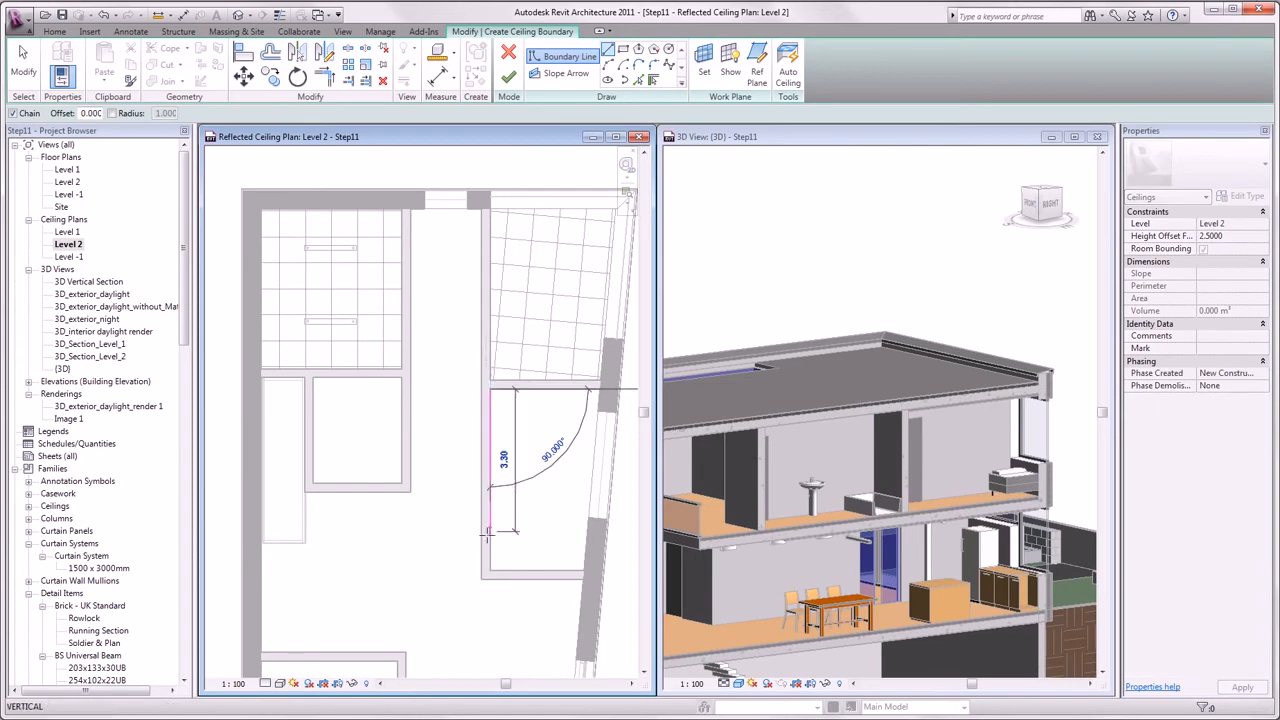
pyautogui.click(490, 570)
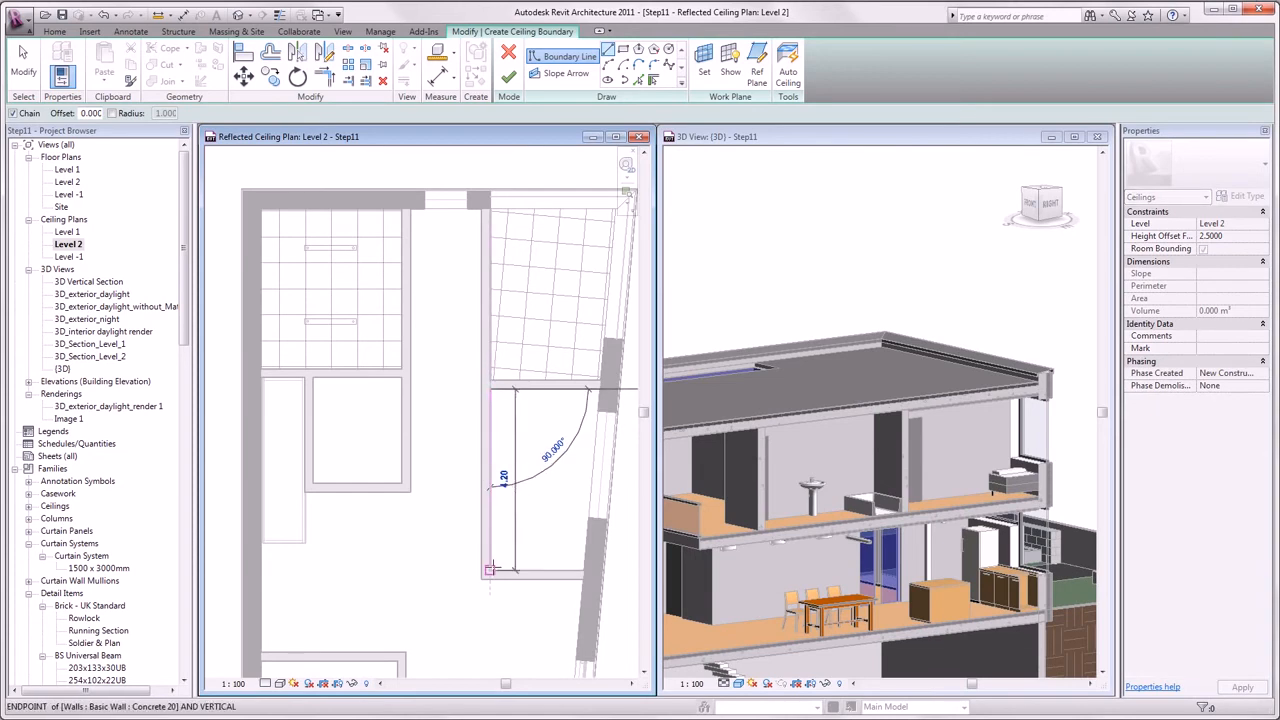
pyautogui.click(557, 568)
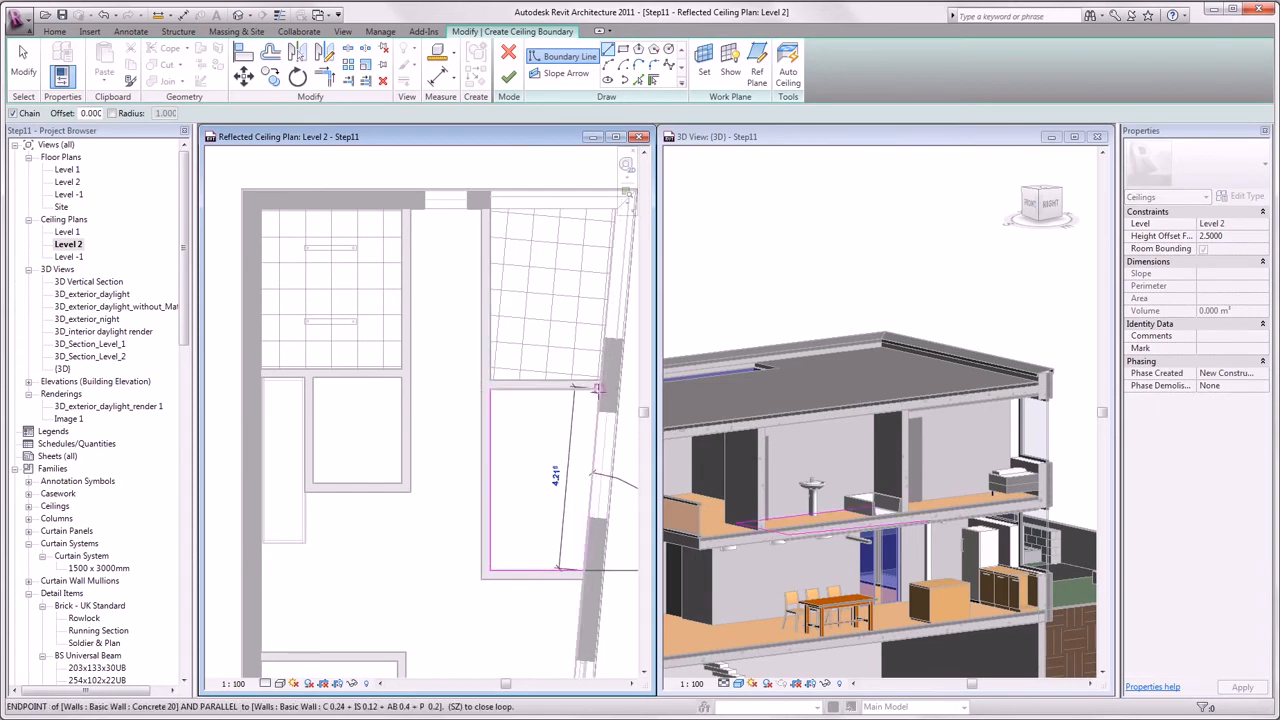
pyautogui.click(598, 390)
pyautogui.click(490, 390)
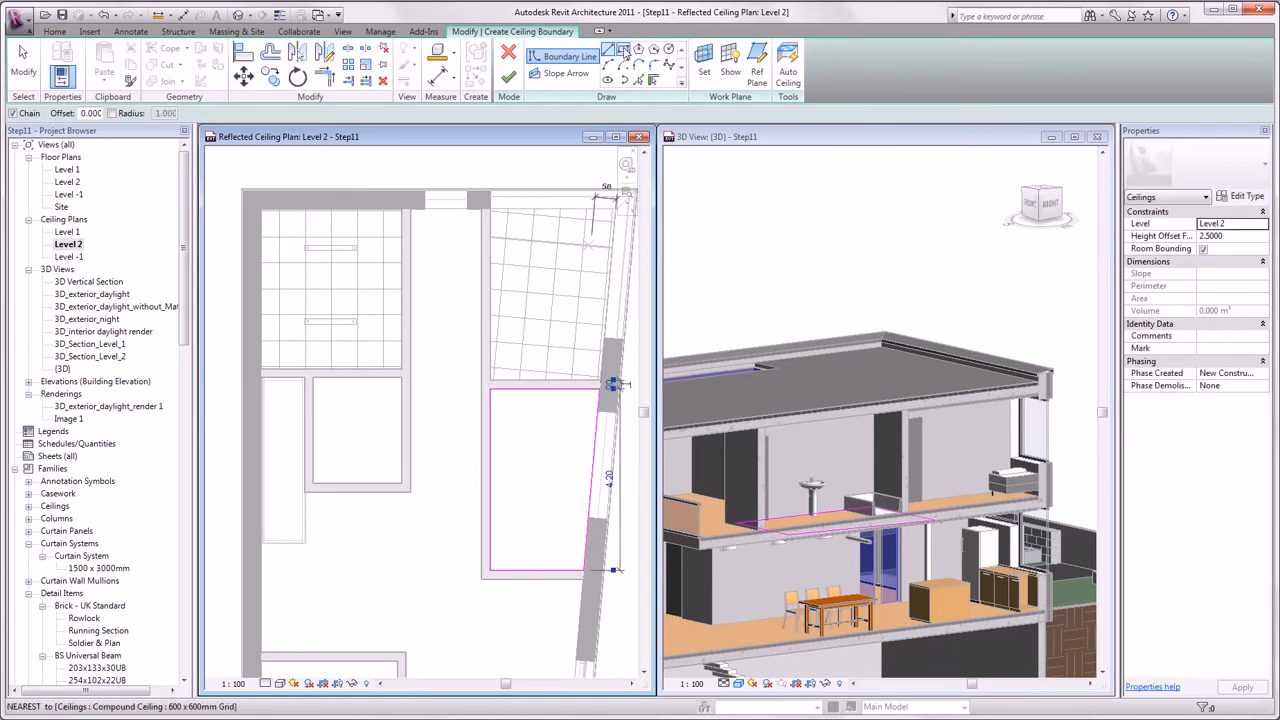
# - Draw a rectangular boundary around the central hall and finish the sketch to create both ceilings
pyautogui.click(622, 48)
pyautogui.click(410, 209)
pyautogui.click(483, 492)
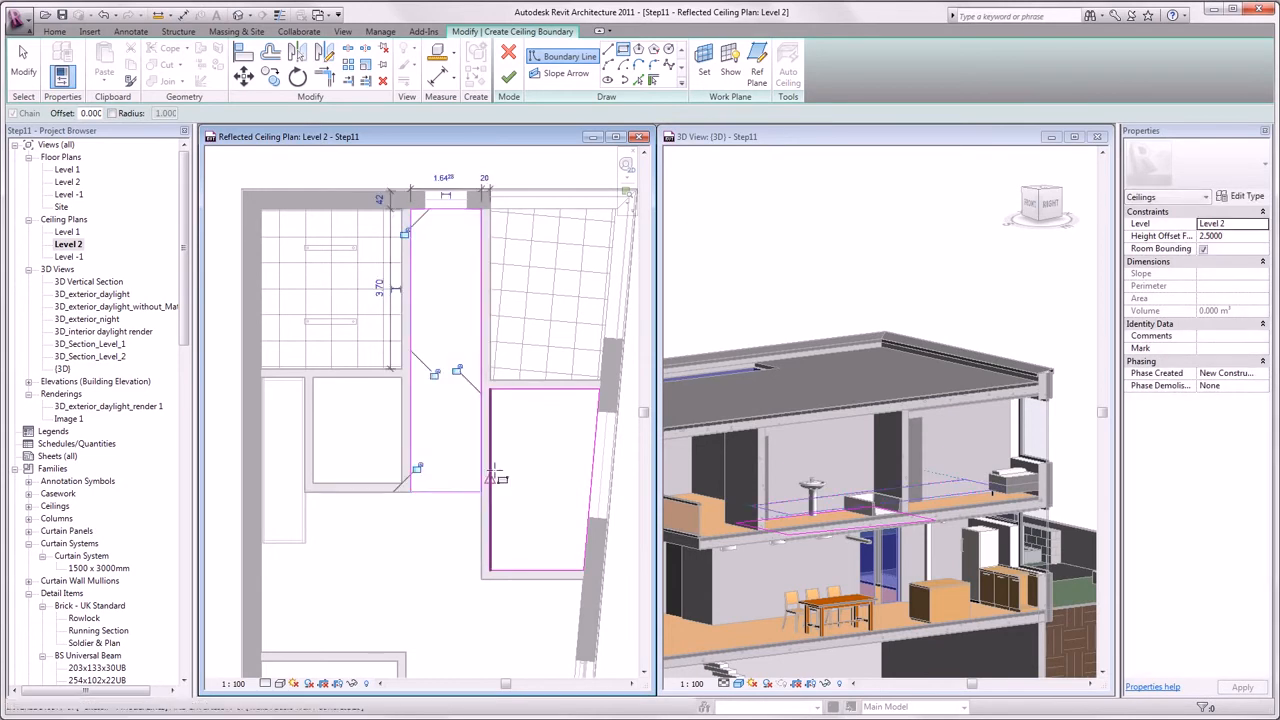
pyautogui.click(509, 77)
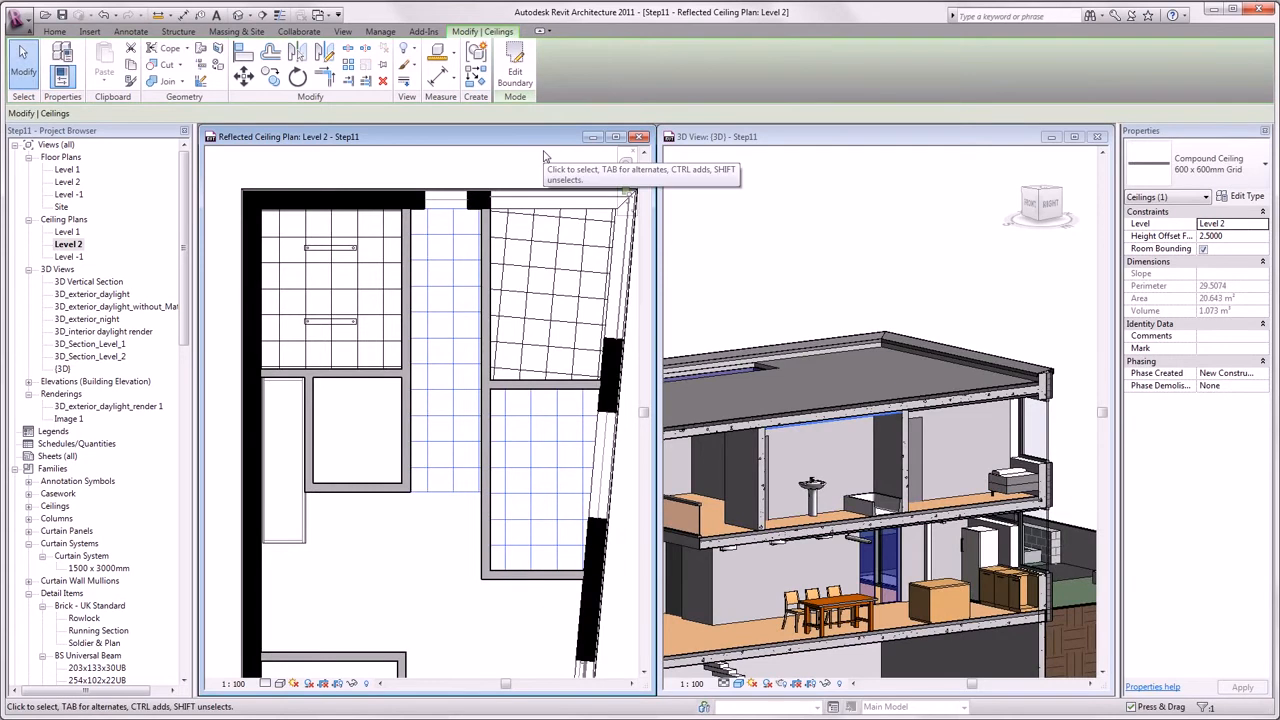
pyautogui.click(528, 165)
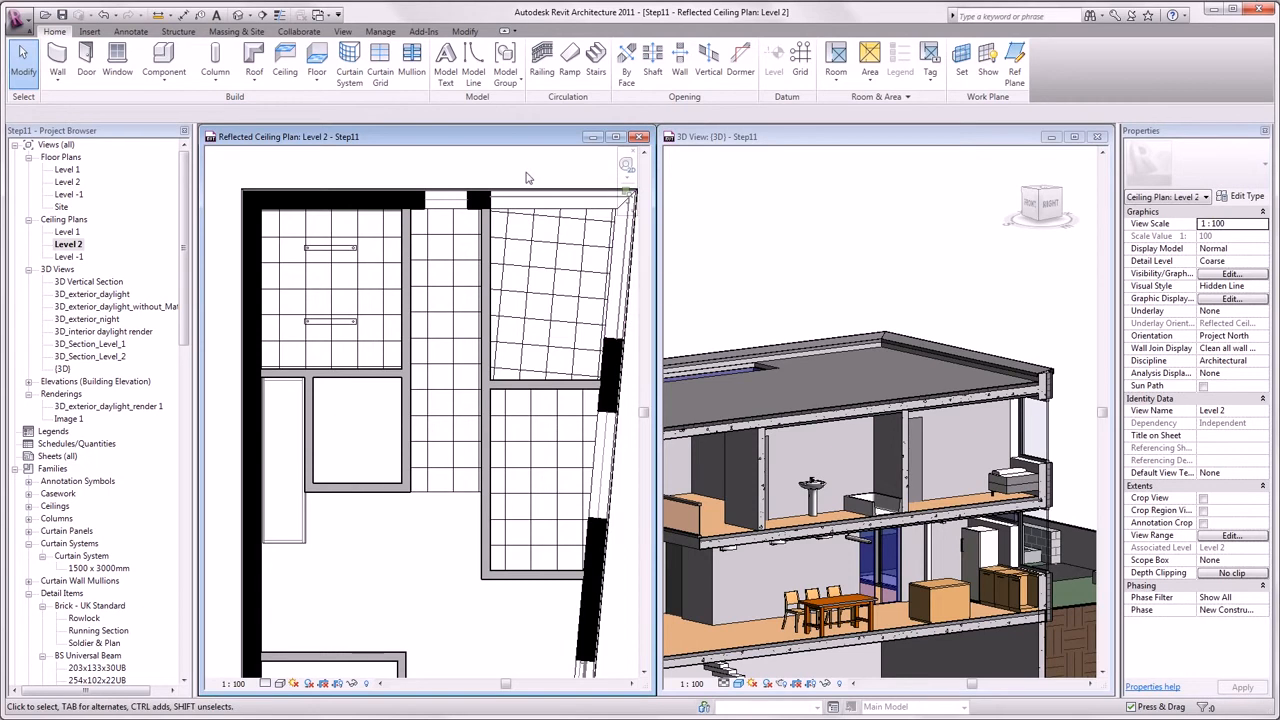
# - Use AL to align the right-hand rooms' ceiling grid lines with their walls
pyautogui.press('a')
pyautogui.press('l')
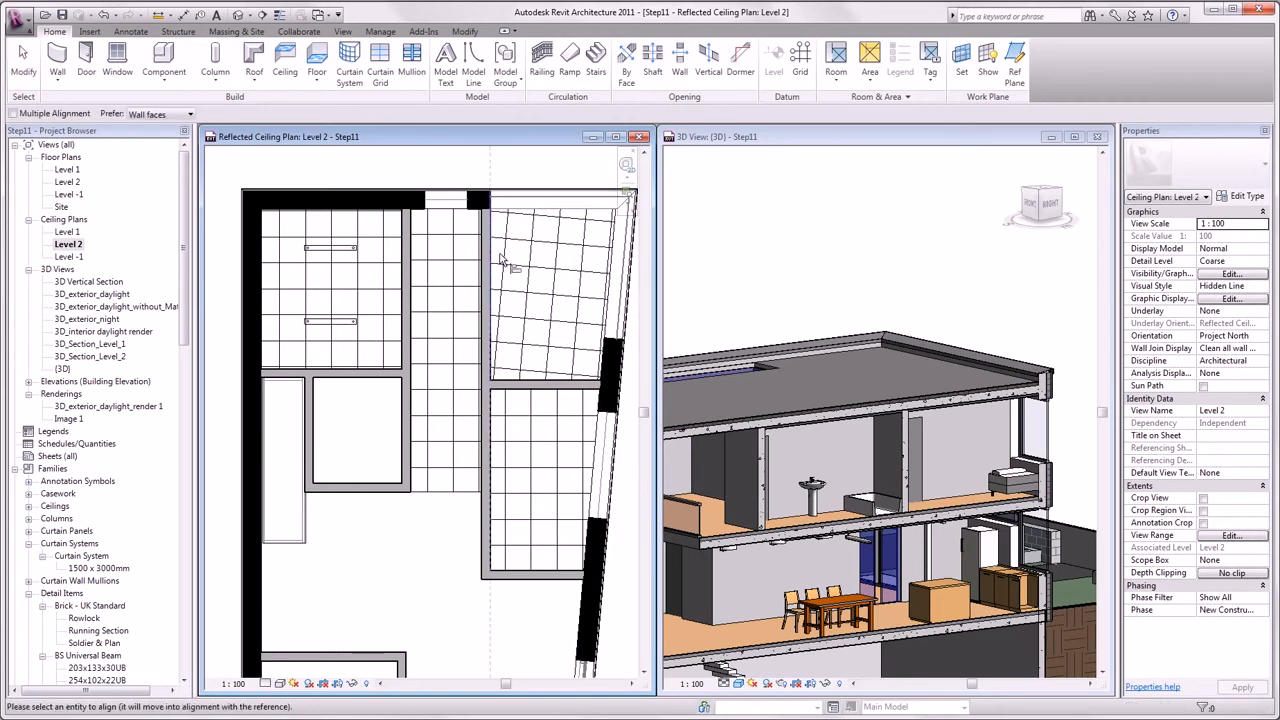
pyautogui.click(500, 262)
pyautogui.click(491, 431)
pyautogui.click(504, 433)
pyautogui.press('Escape')
pyautogui.click(566, 168)
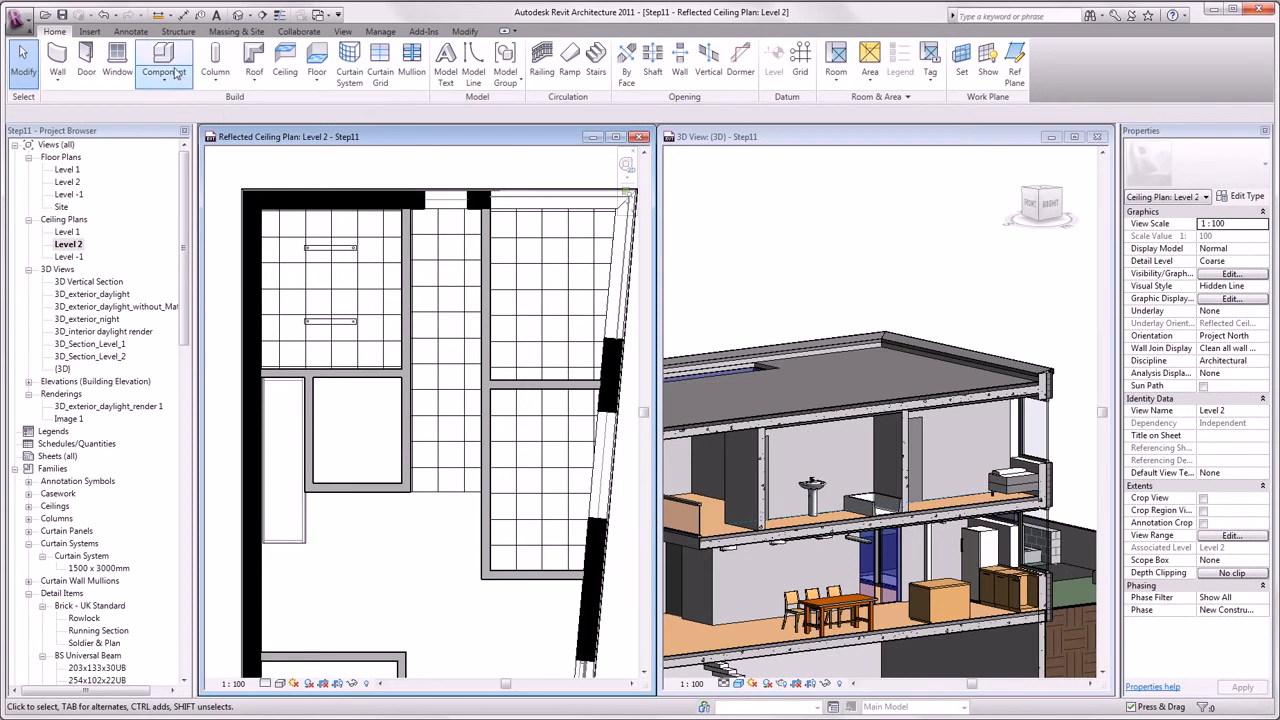
# - Place linear pendant lights in the upper-right room and the corridor, turning the corridor one 90 degrees
pyautogui.click(166, 60)
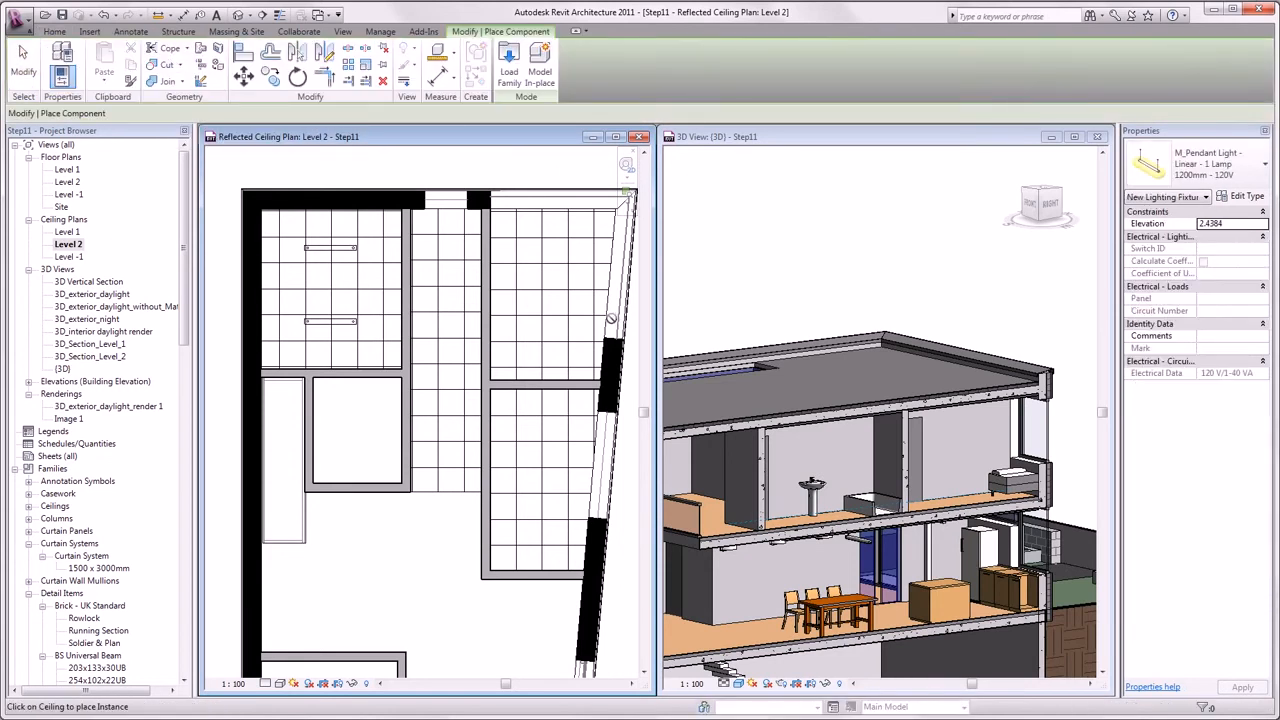
pyautogui.click(556, 320)
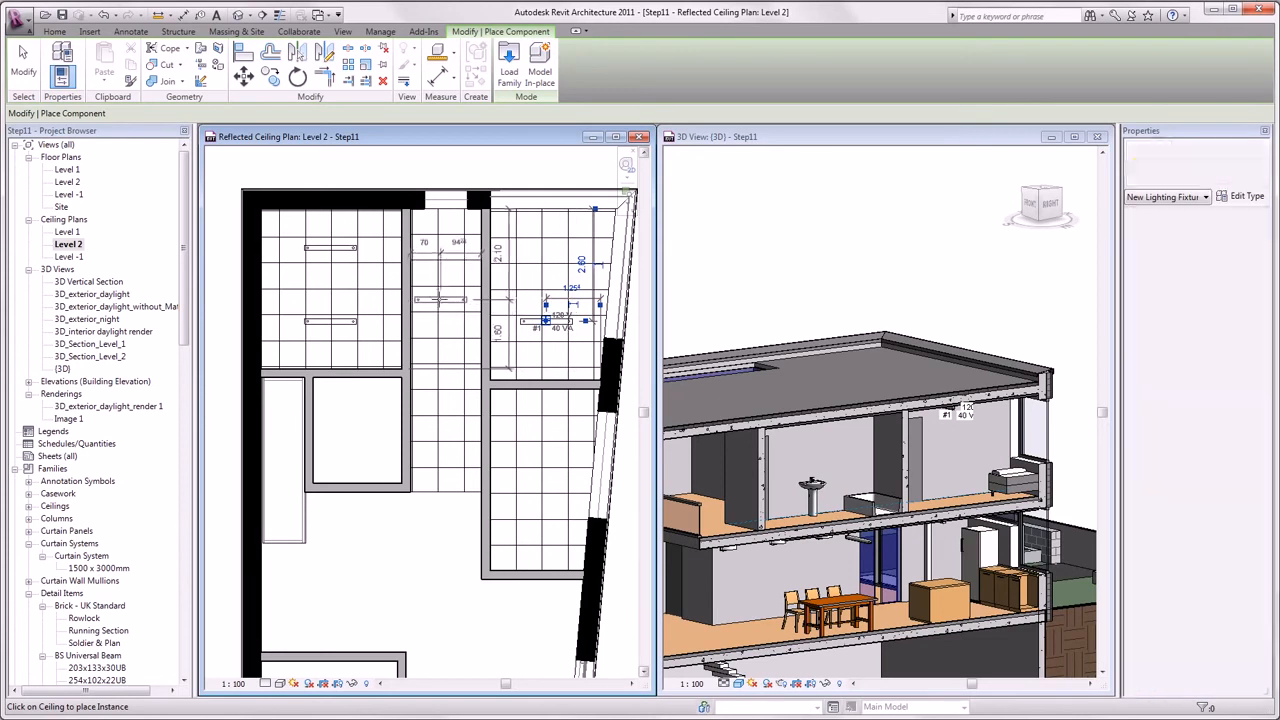
pyautogui.click(445, 290)
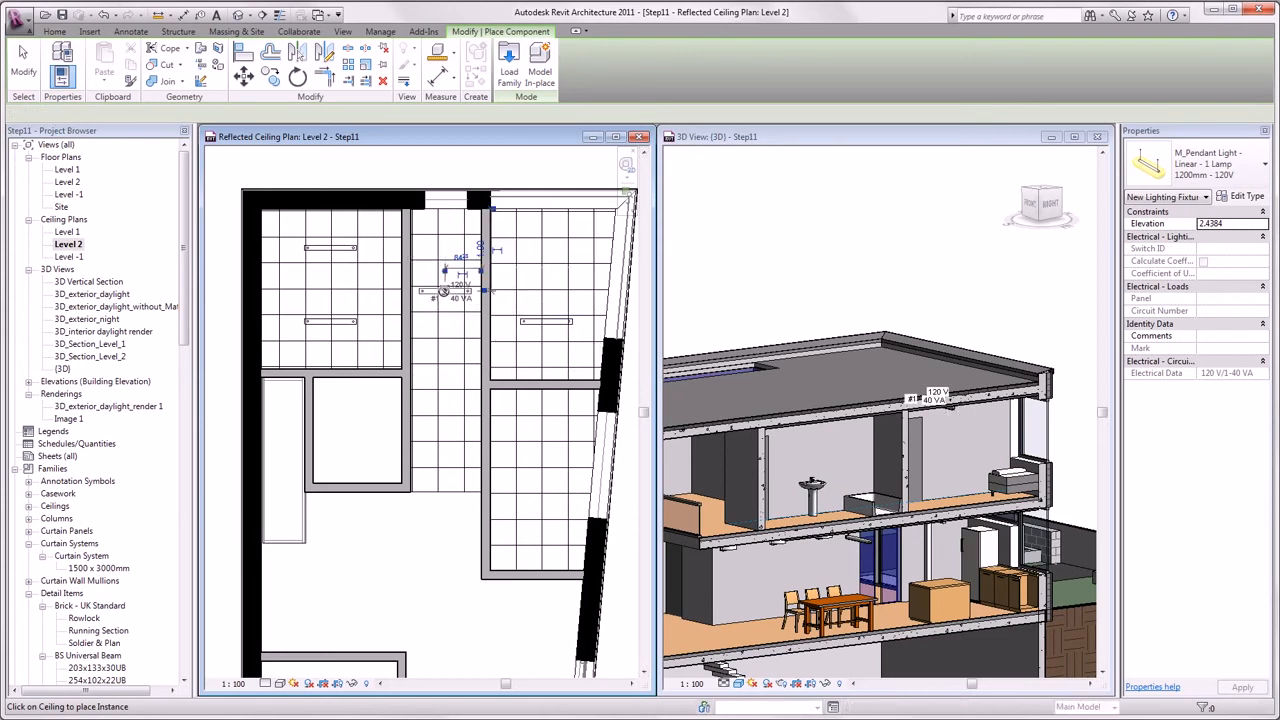
pyautogui.press('Escape')
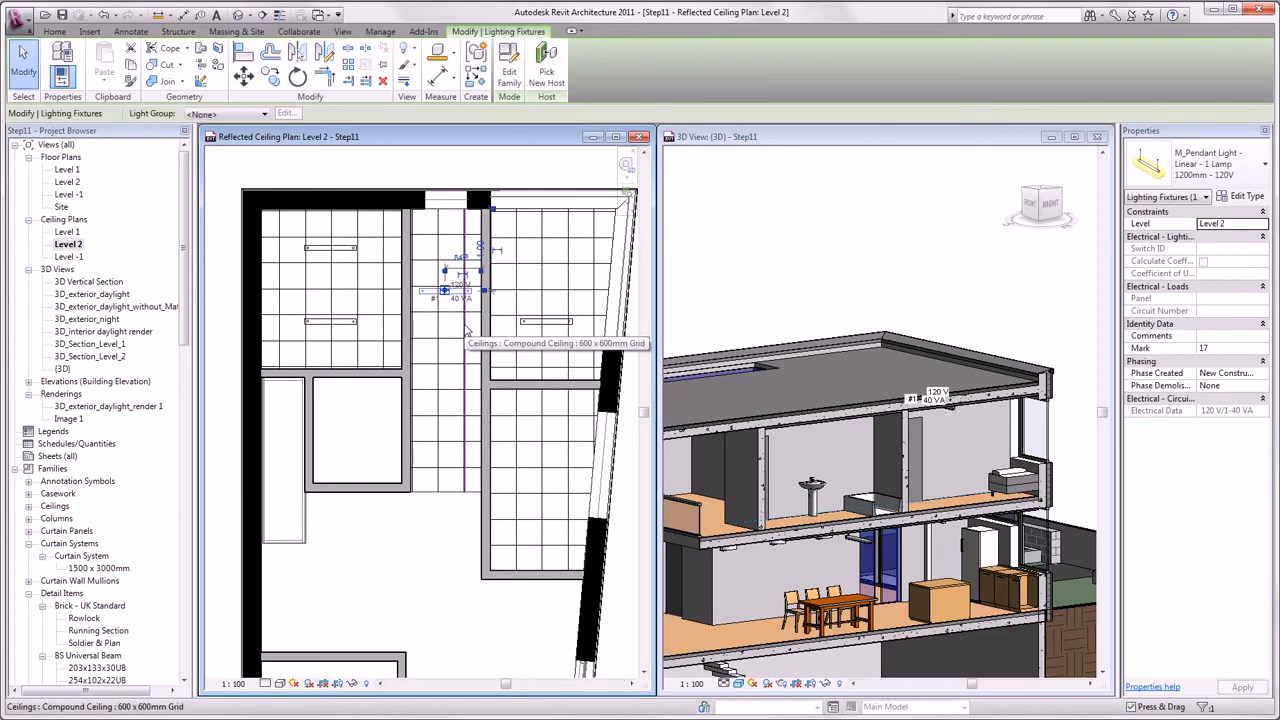
pyautogui.press('space')
pyautogui.press('Escape')
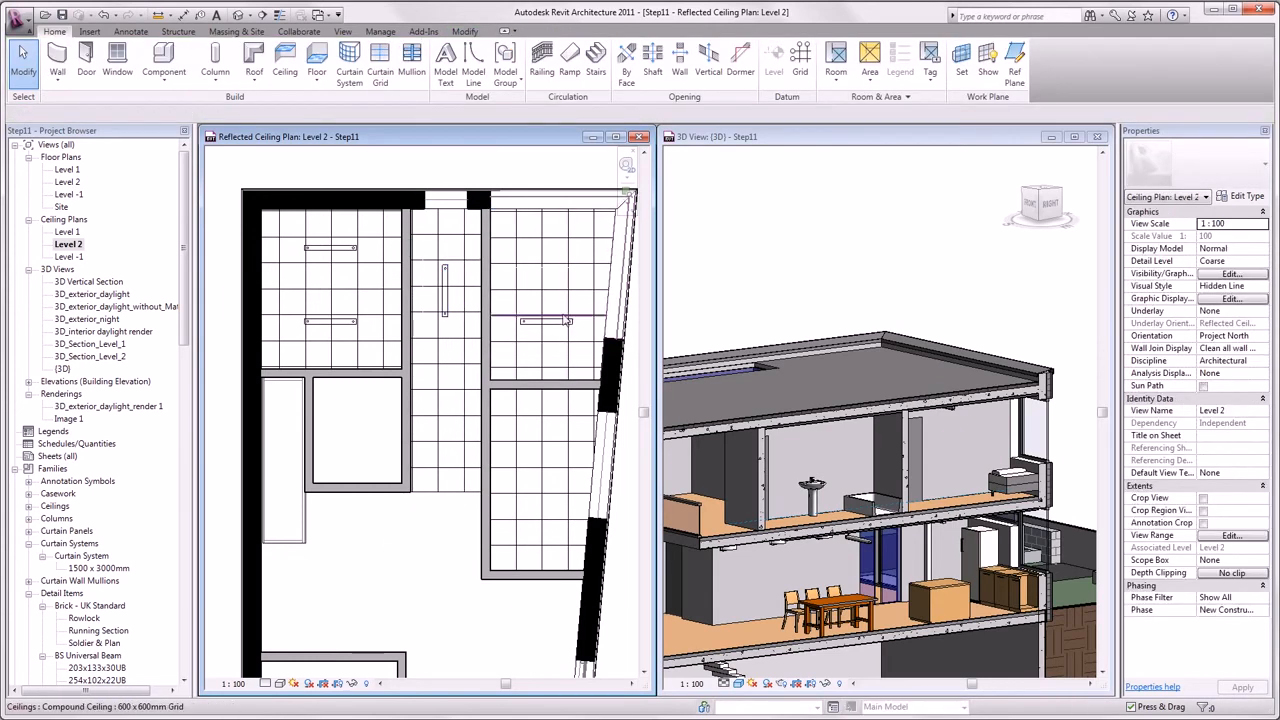
pyautogui.scroll(5, 977, 430)
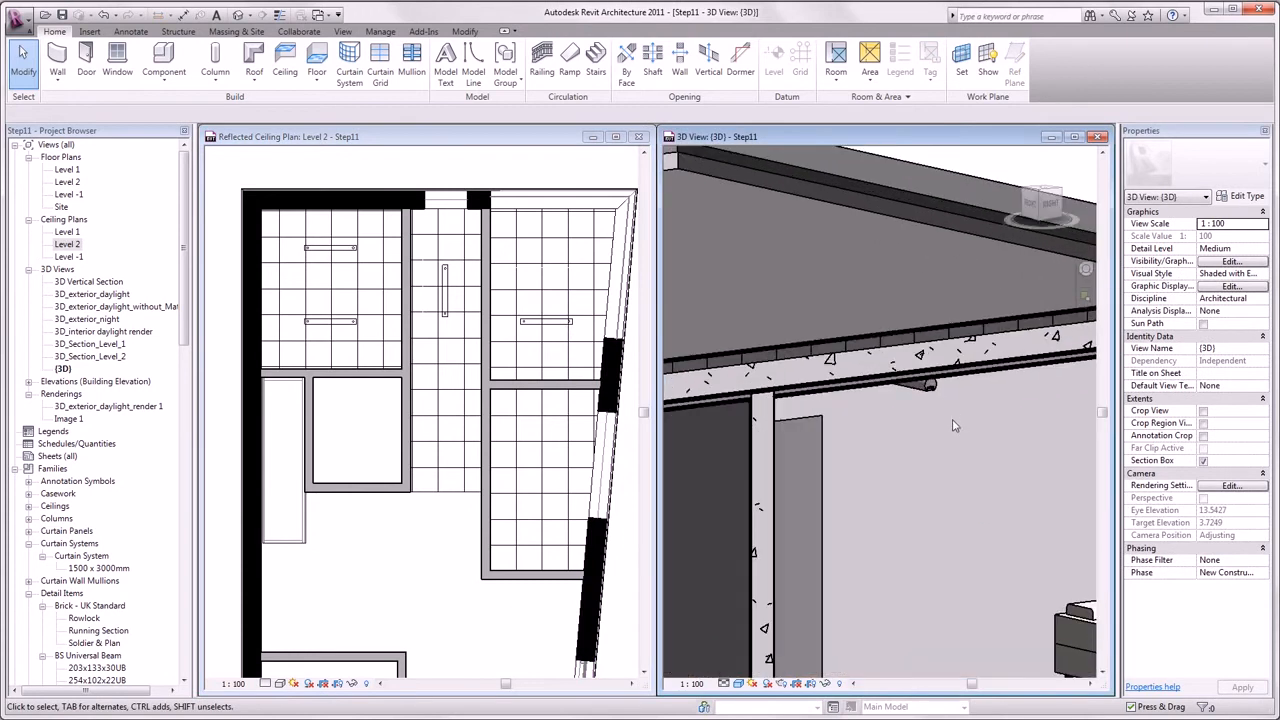
pyautogui.keyDown('shift'); pyautogui.moveTo(940, 423); pyautogui.dragTo(909, 318, button='middle'); pyautogui.keyUp('shift')
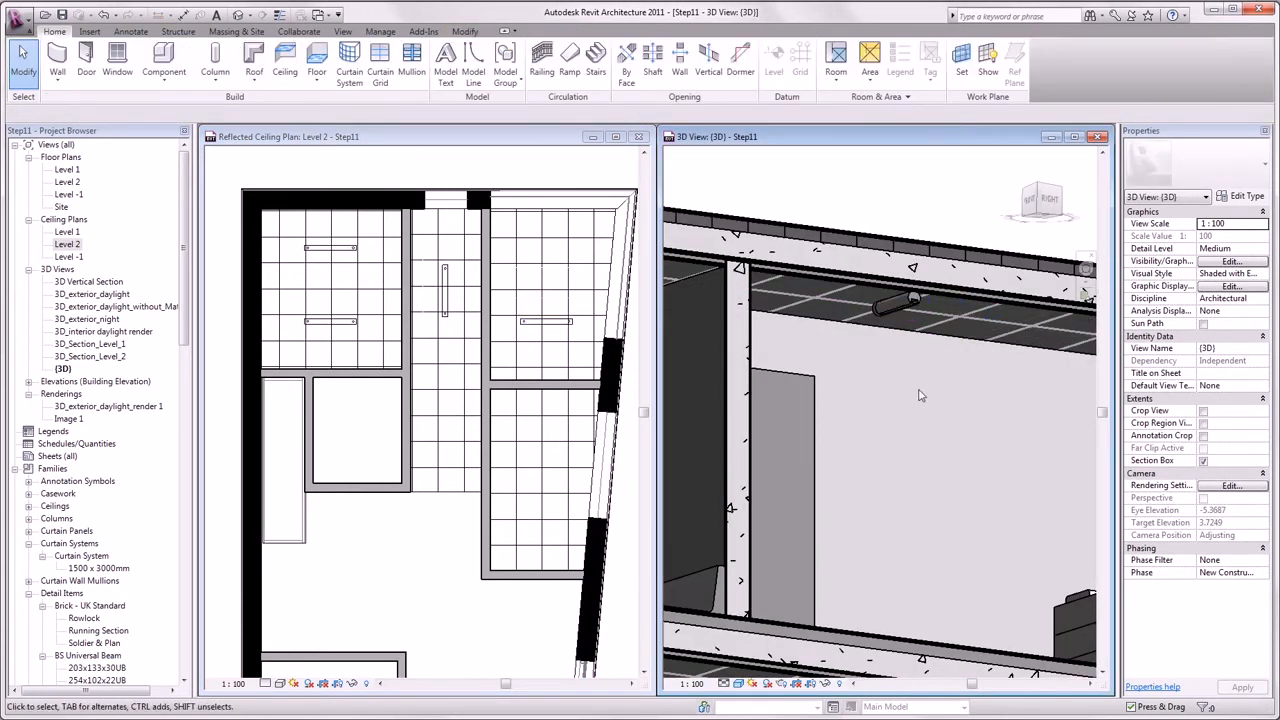
pyautogui.click(909, 308)
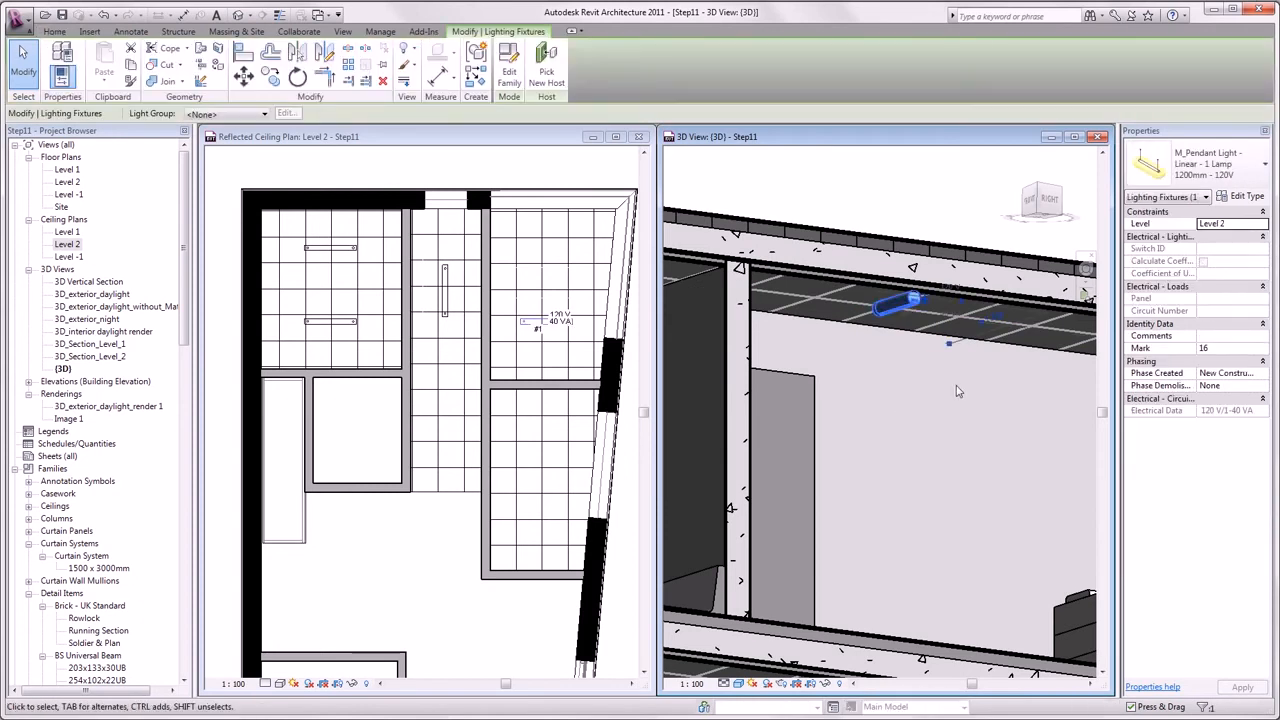
pyautogui.click(1244, 196)
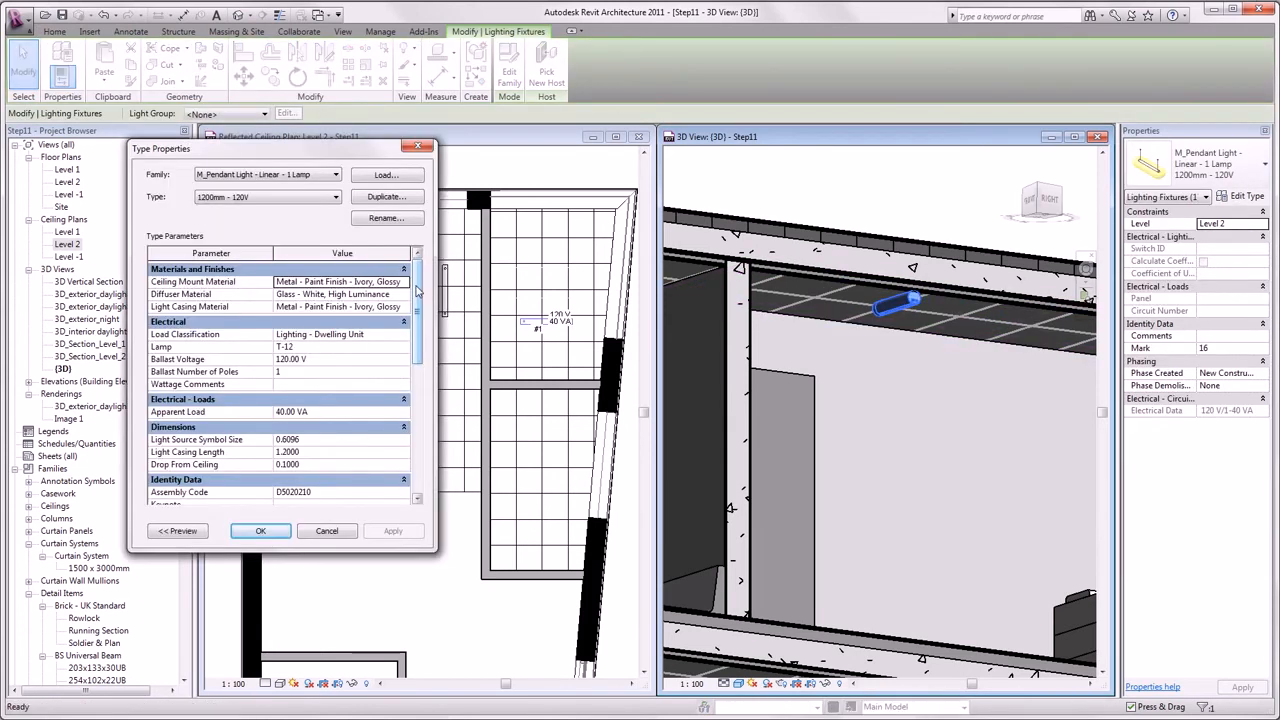
pyautogui.moveTo(418, 290); pyautogui.dragTo(415, 427)
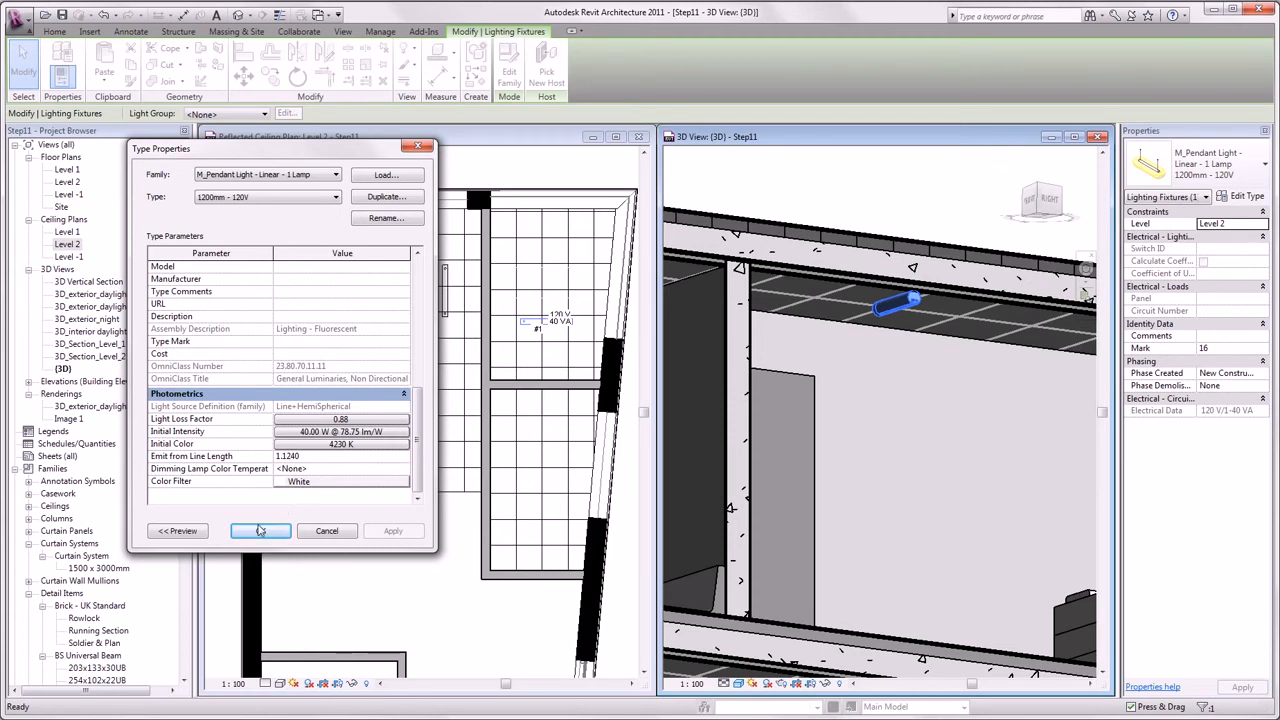
pyautogui.click(261, 530)
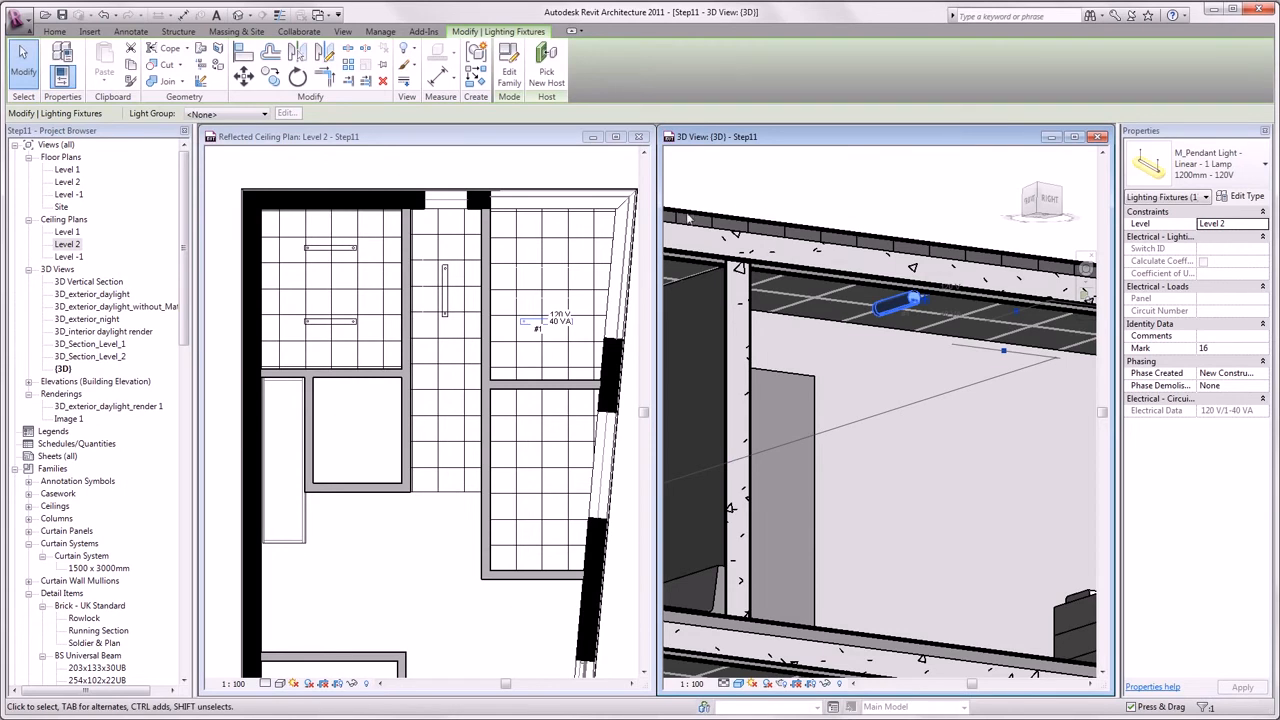
# - Open the 3D_exterior_night view and zoom to fit the whole house
pyautogui.press('Escape')
pyautogui.doubleClick(106, 320)
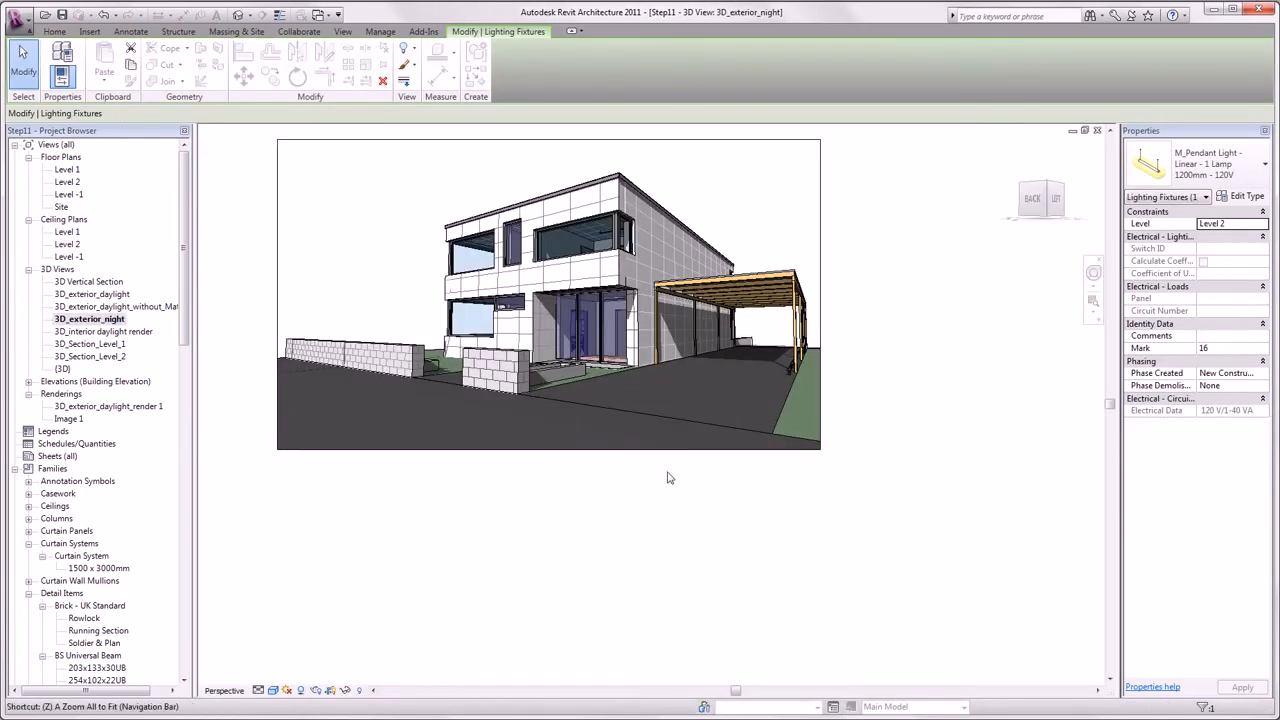
pyautogui.press('a')
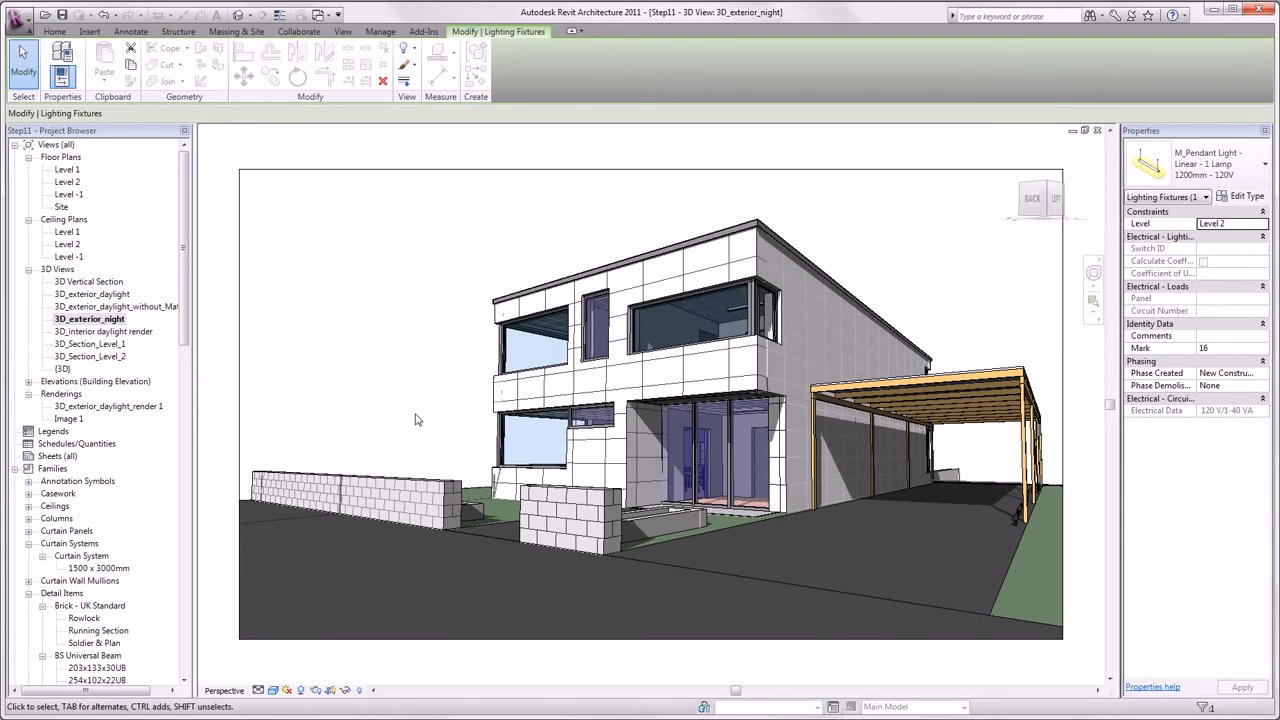
# - In the rendering settings, set quality to Medium and confirm the view's artificial lights
pyautogui.click(316, 690)
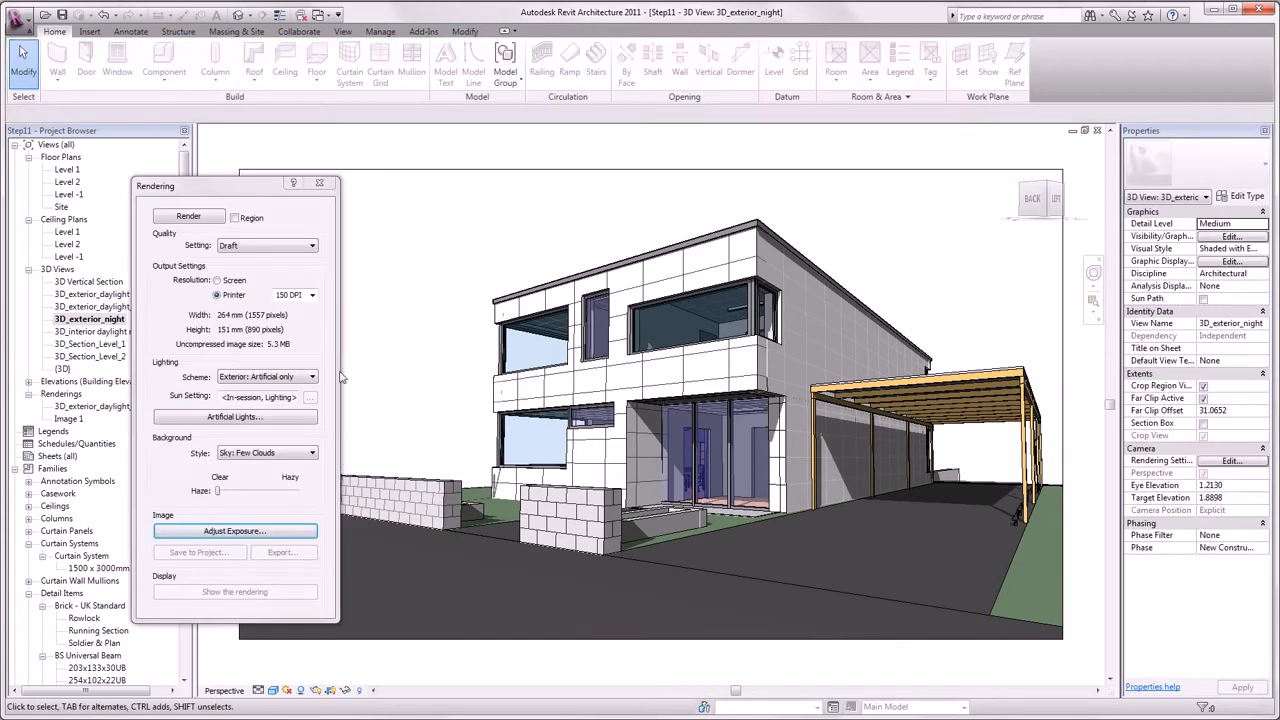
pyautogui.click(305, 246)
pyautogui.click(289, 283)
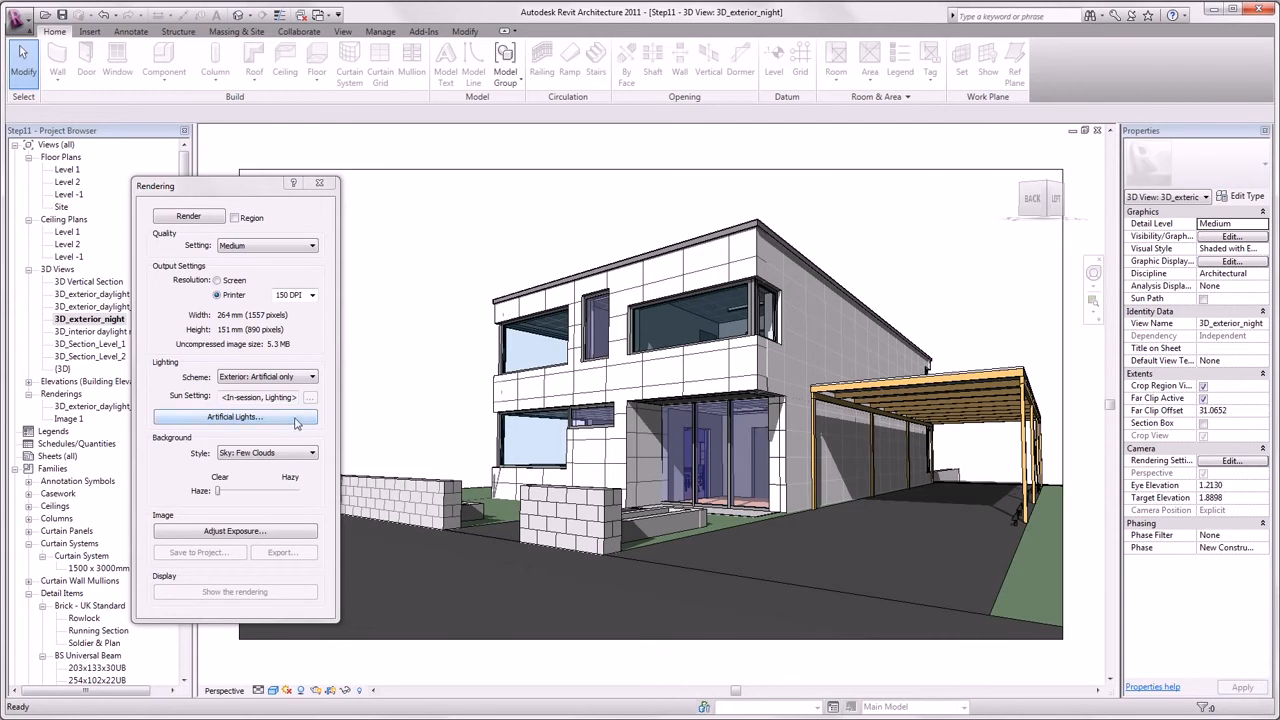
pyautogui.click(297, 418)
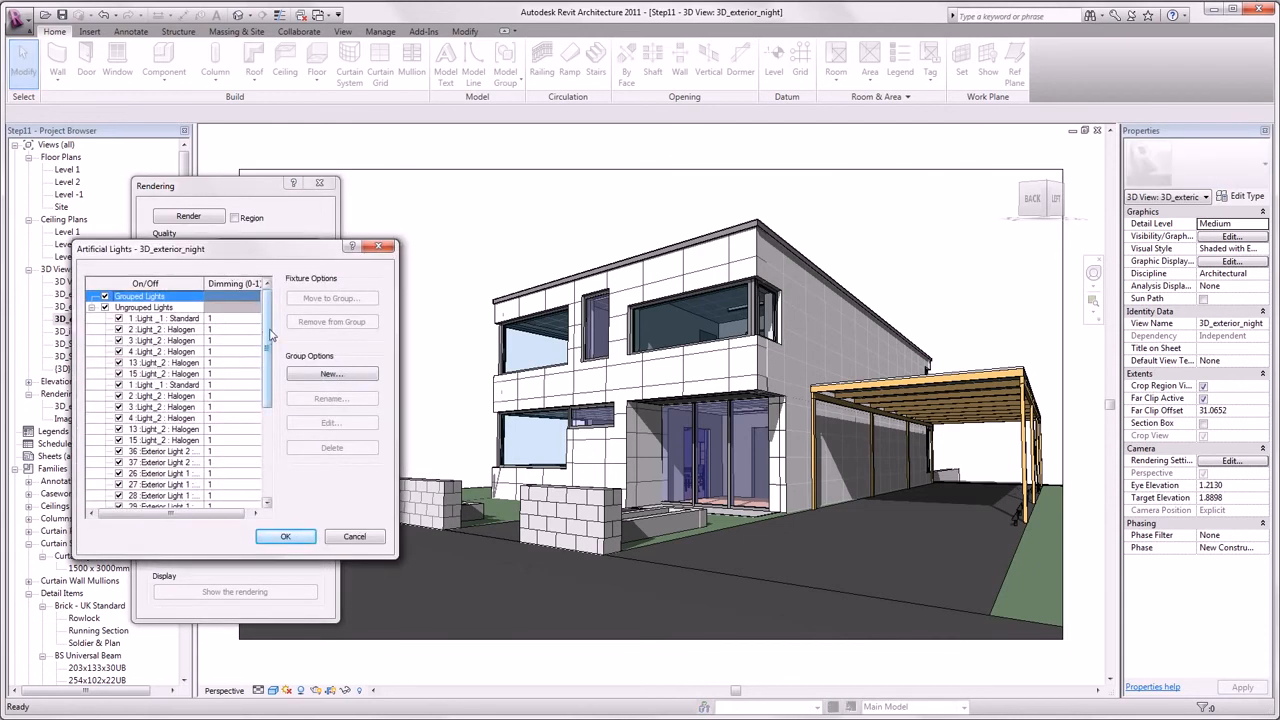
pyautogui.moveTo(270, 335)
pyautogui.mouseDown()
pyautogui.moveTo(270, 347)
pyautogui.moveTo(272, 330)
pyautogui.mouseUp()
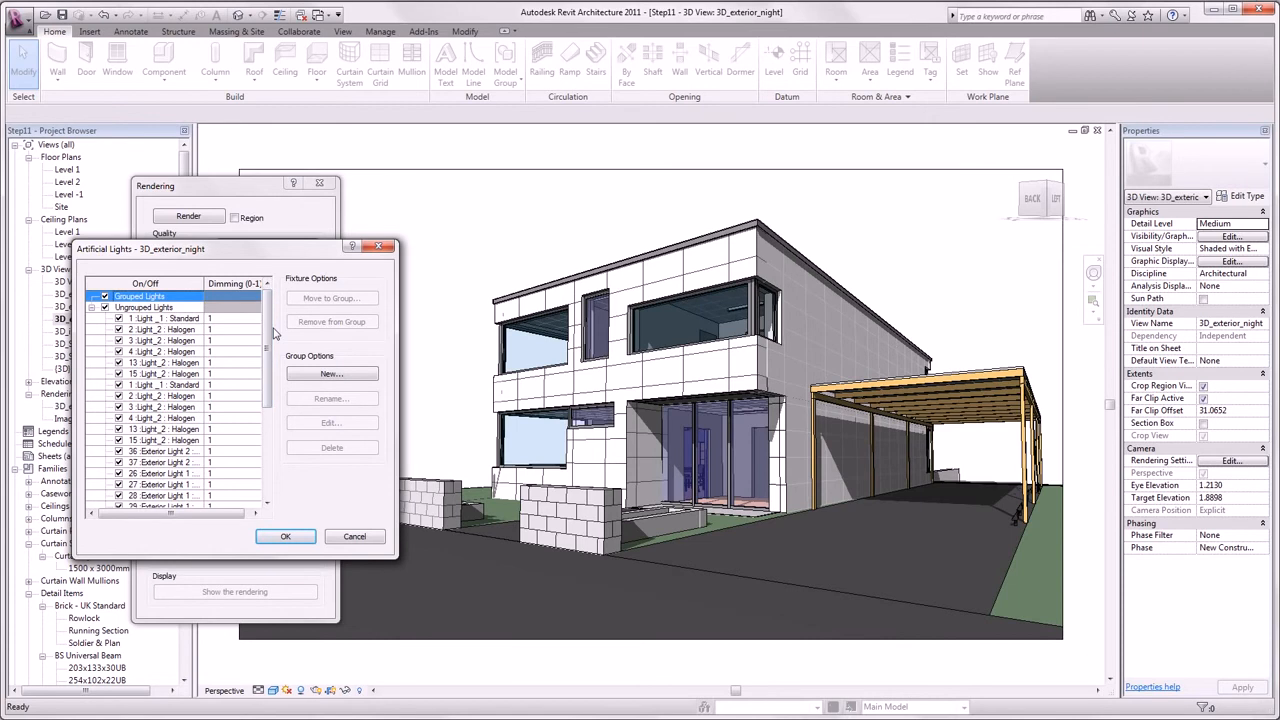
pyautogui.click(286, 538)
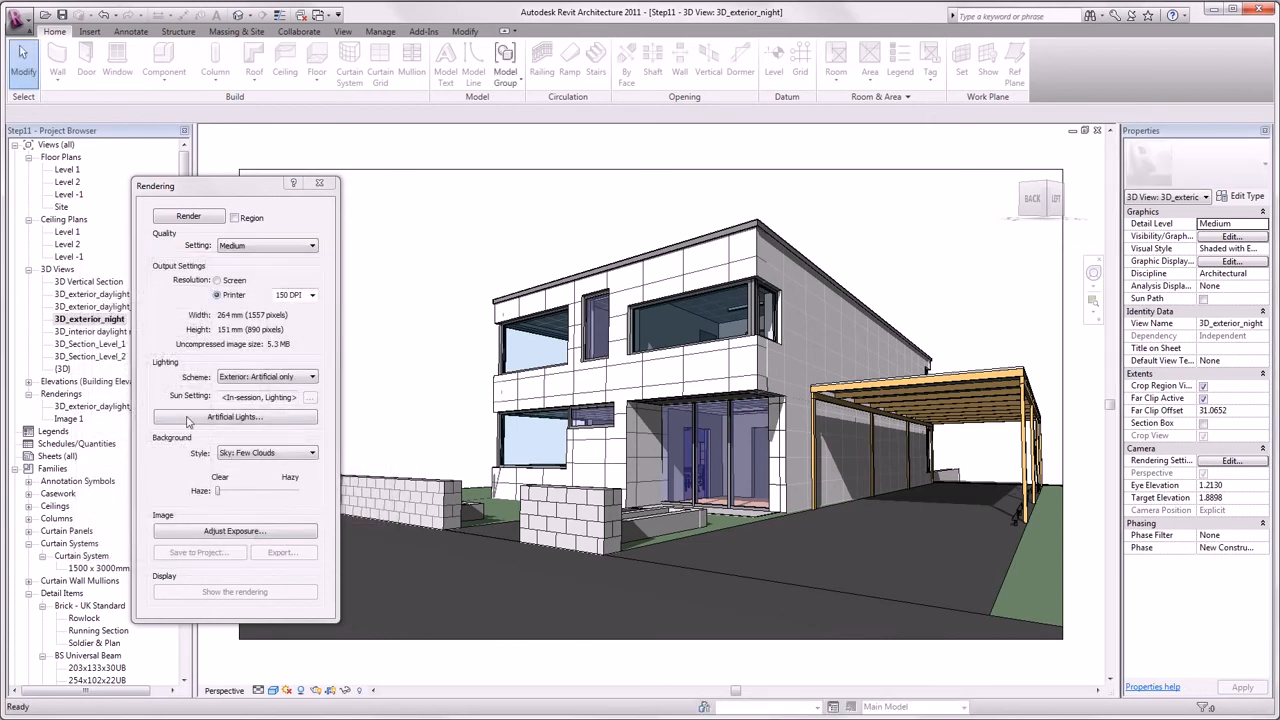
# - Render the night view and save it into the project as 3D_exterior_night_1
pyautogui.click(188, 216)
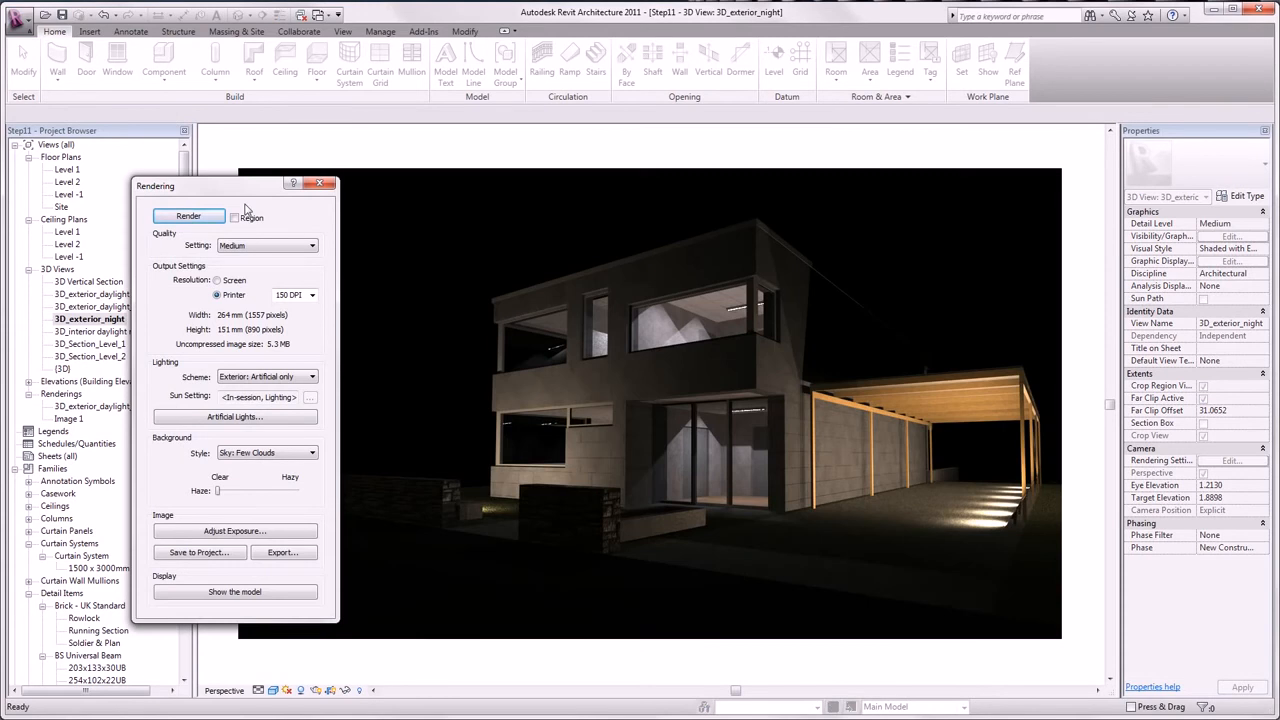
pyautogui.click(196, 553)
pyautogui.click(683, 390)
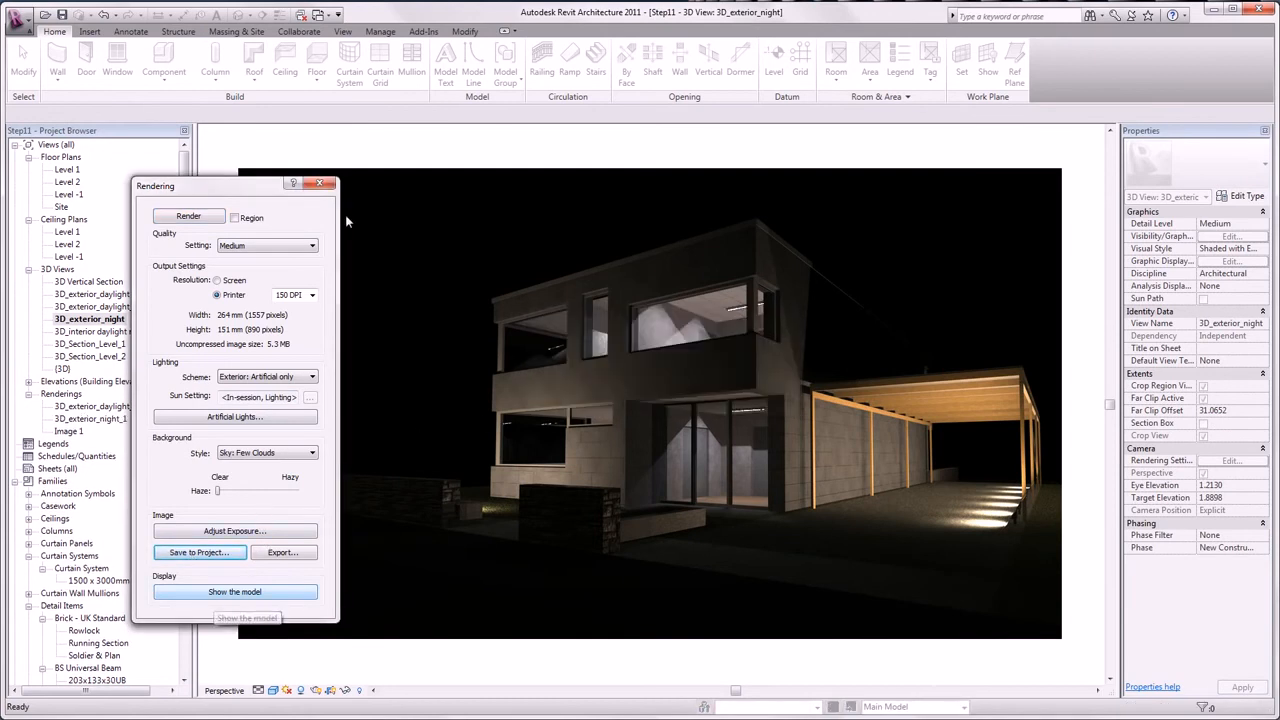
pyautogui.click(331, 185)
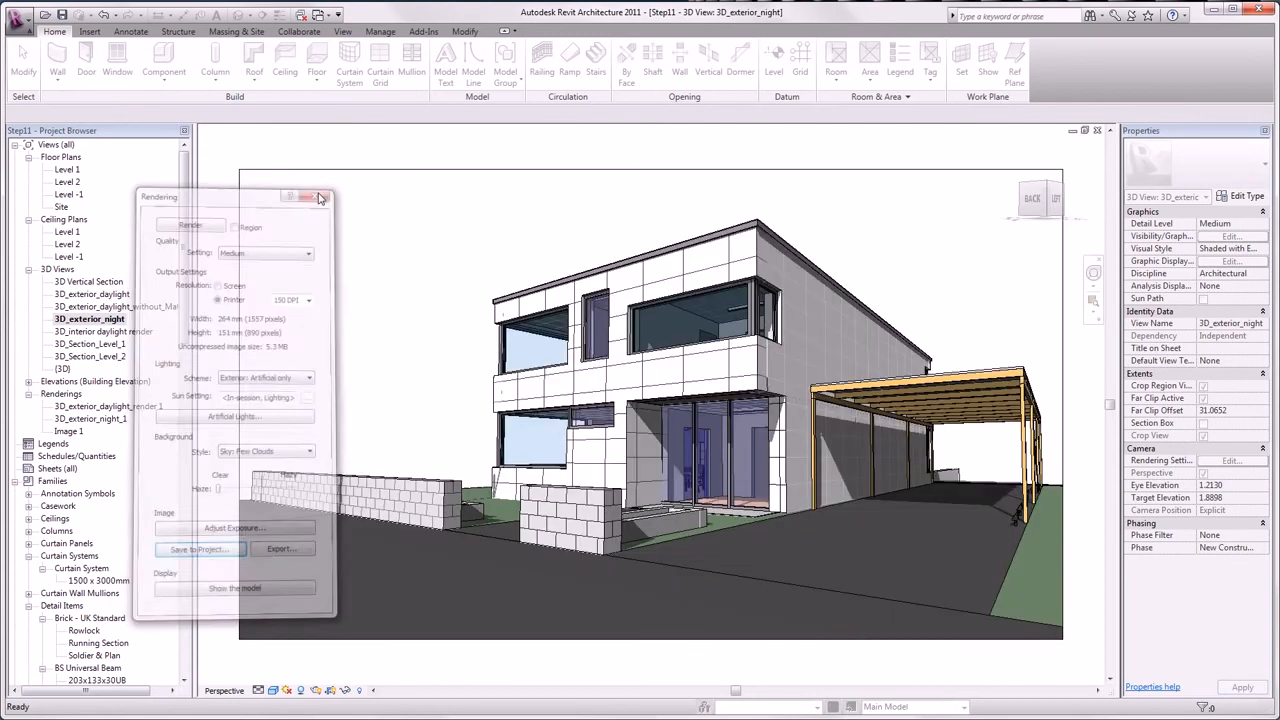
# - Open the 3D_exterior_night_1 rendering from the Project Browser
pyautogui.click(100, 421)
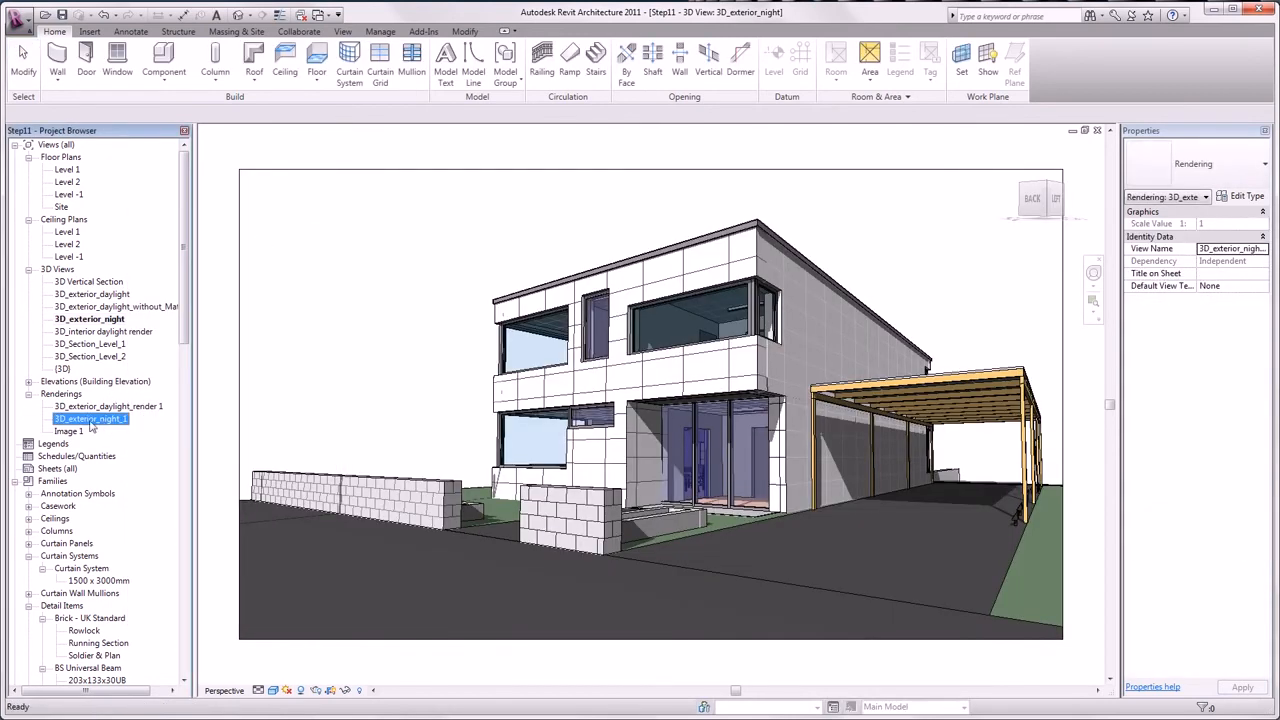
pyautogui.doubleClick(91, 420)
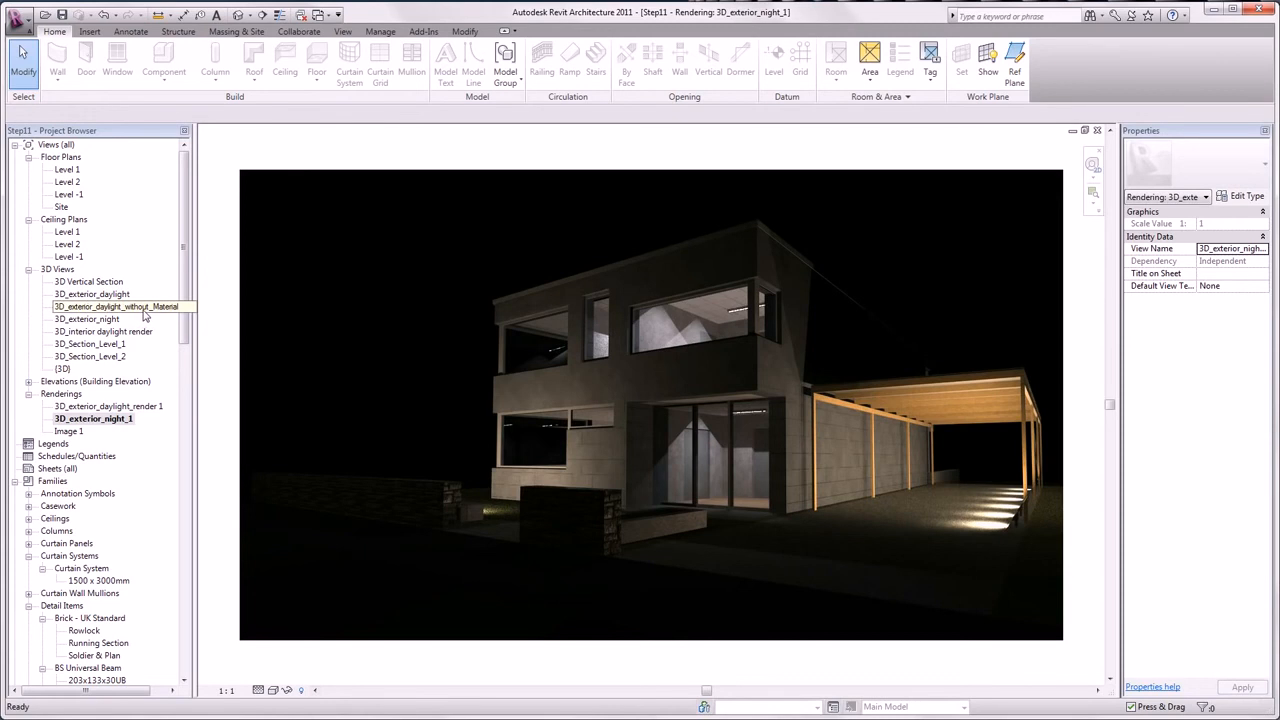
pyautogui.click(97, 307)
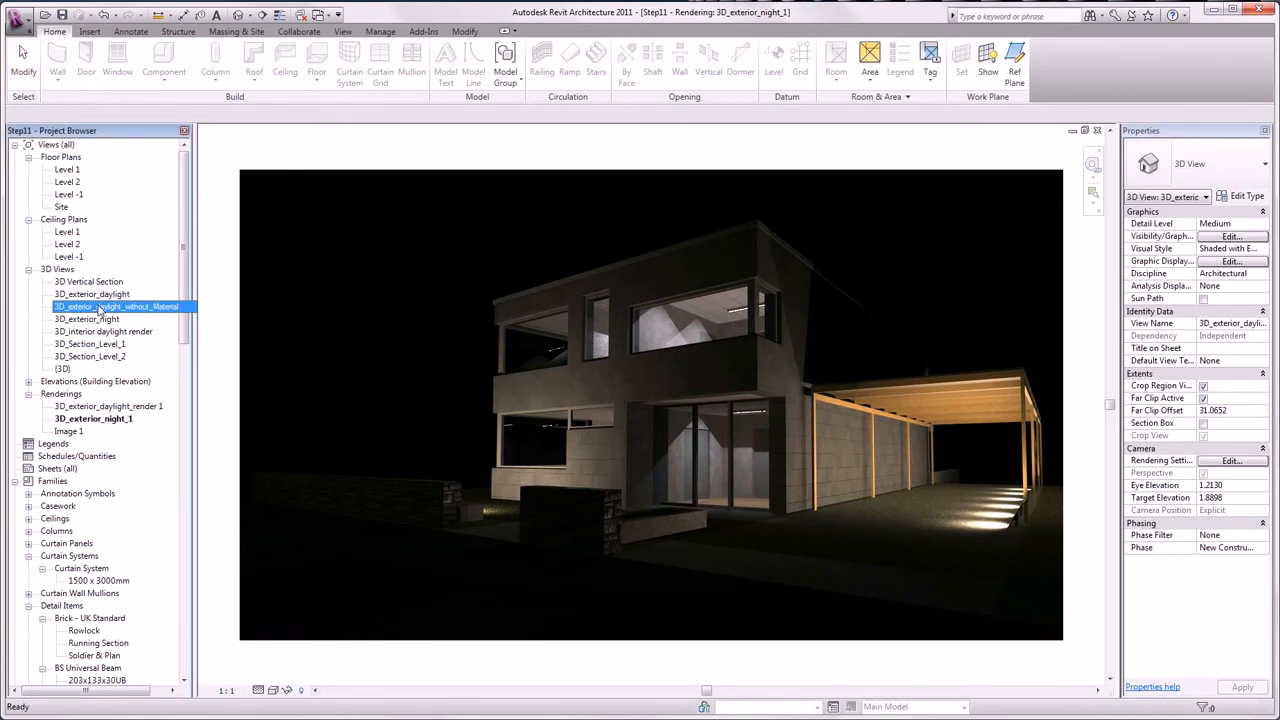
# - Open the 3D_exterior_daylight_without_Material view and set its phase filter to Without Materials
pyautogui.doubleClick(99, 308)
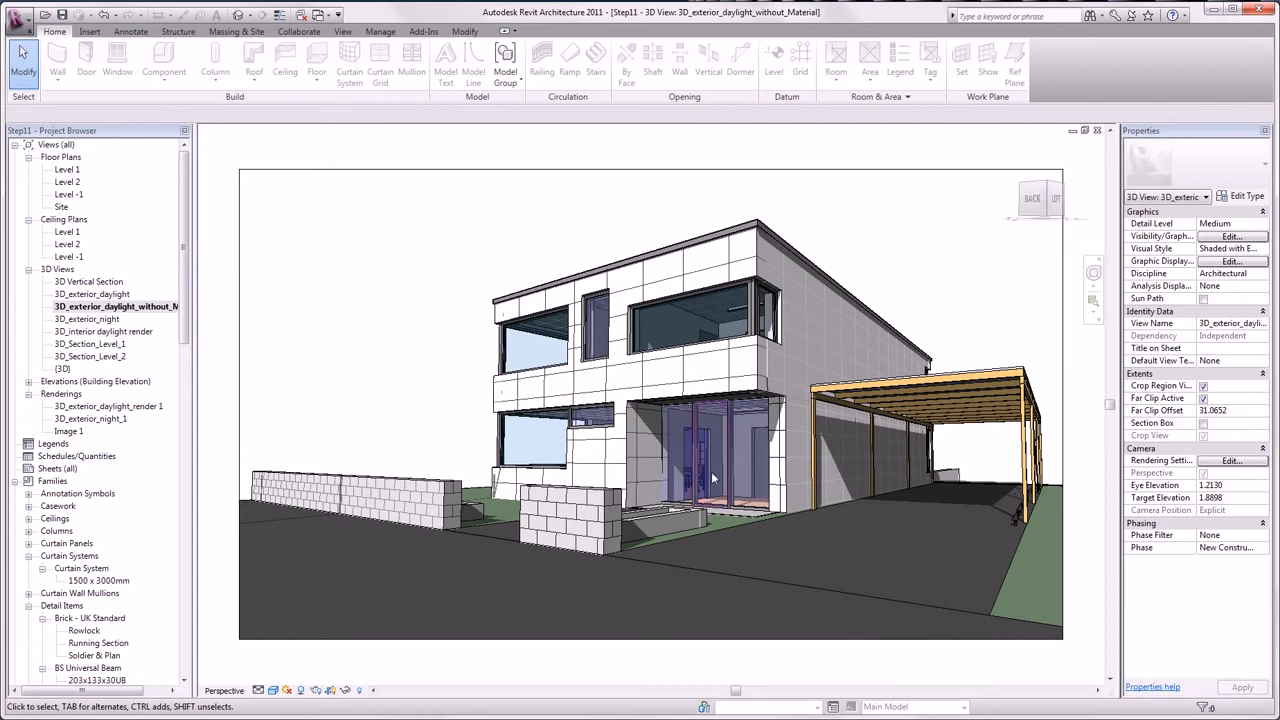
pyautogui.click(1263, 536)
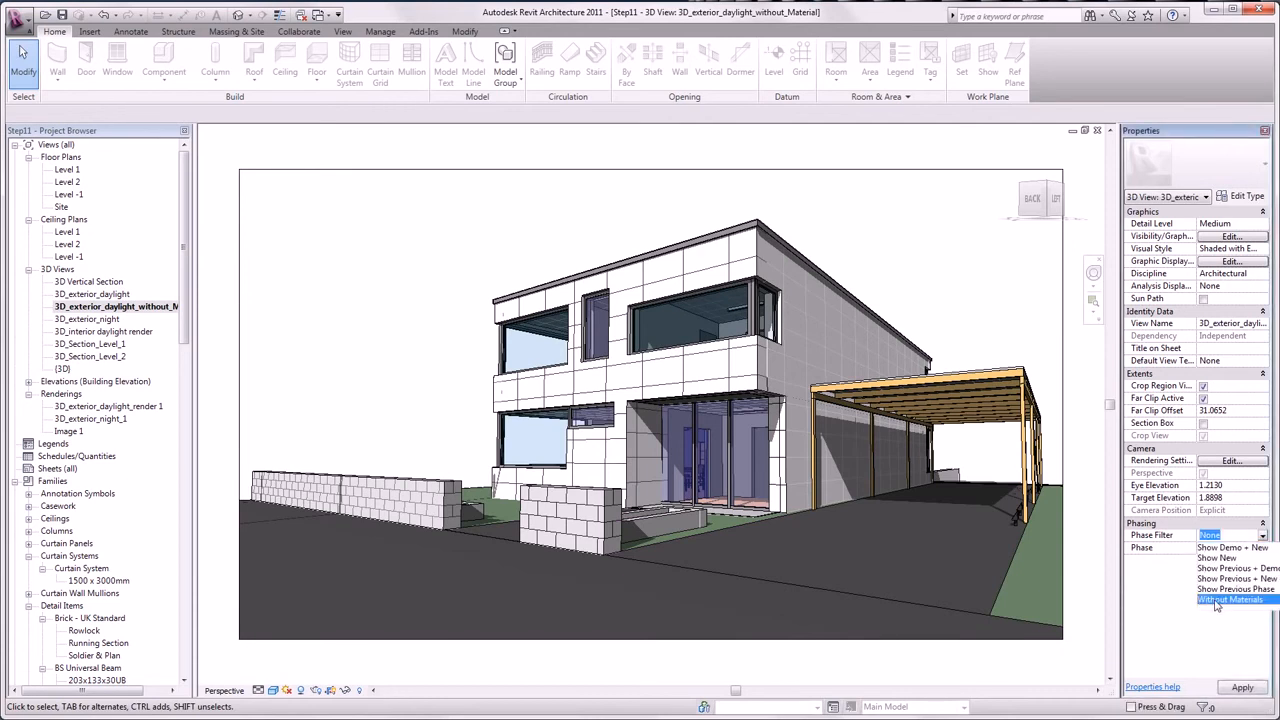
pyautogui.click(1216, 600)
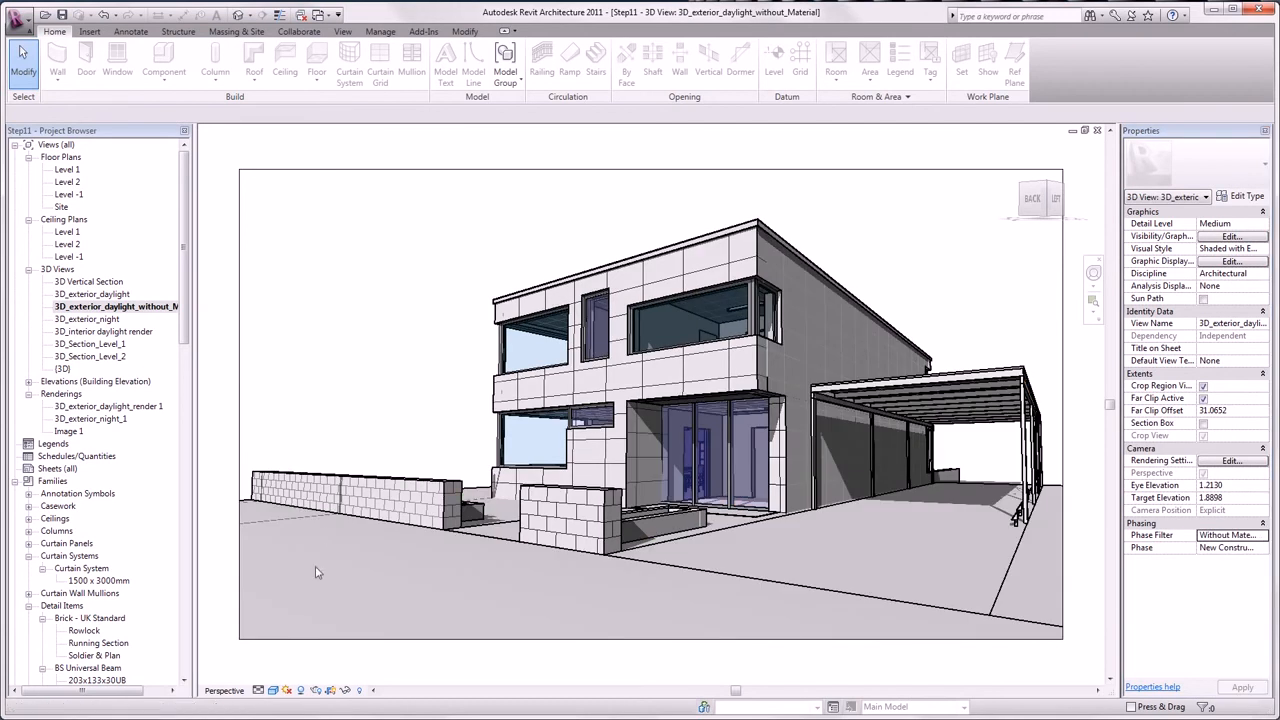
# - Set render quality to High and switch the sun setting to Still
pyautogui.click(316, 691)
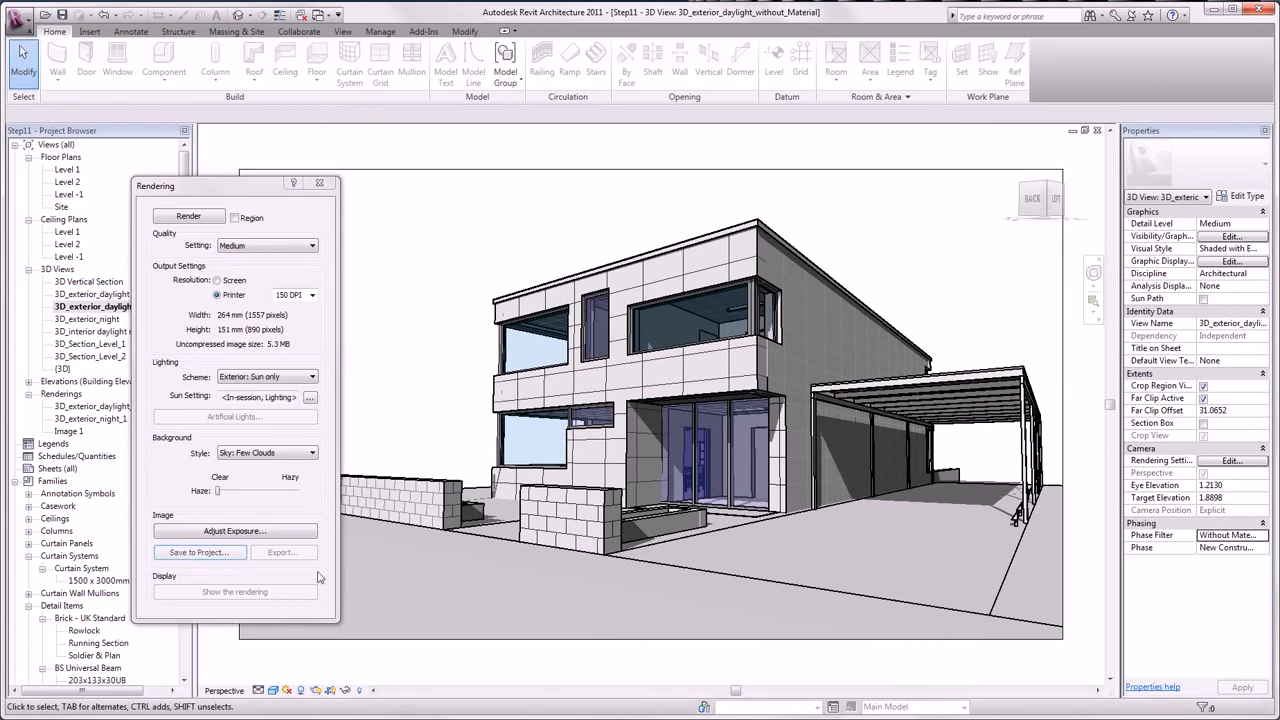
pyautogui.click(290, 246)
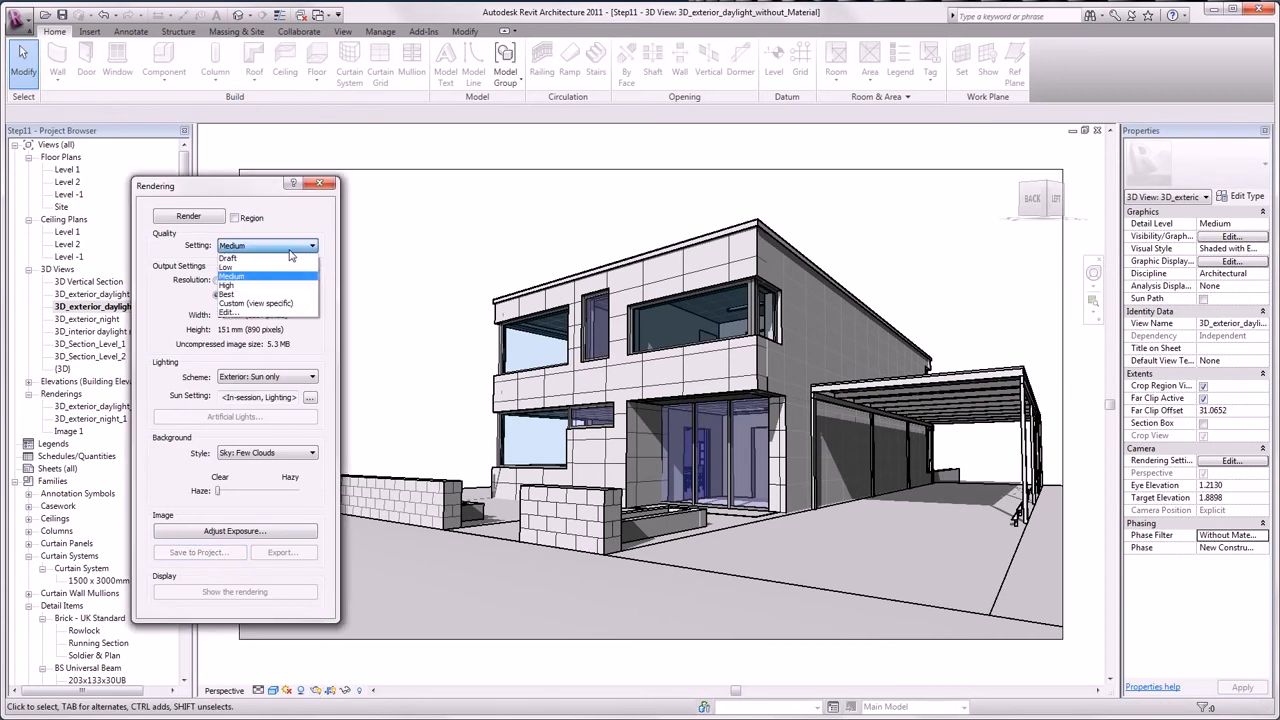
pyautogui.click(283, 272)
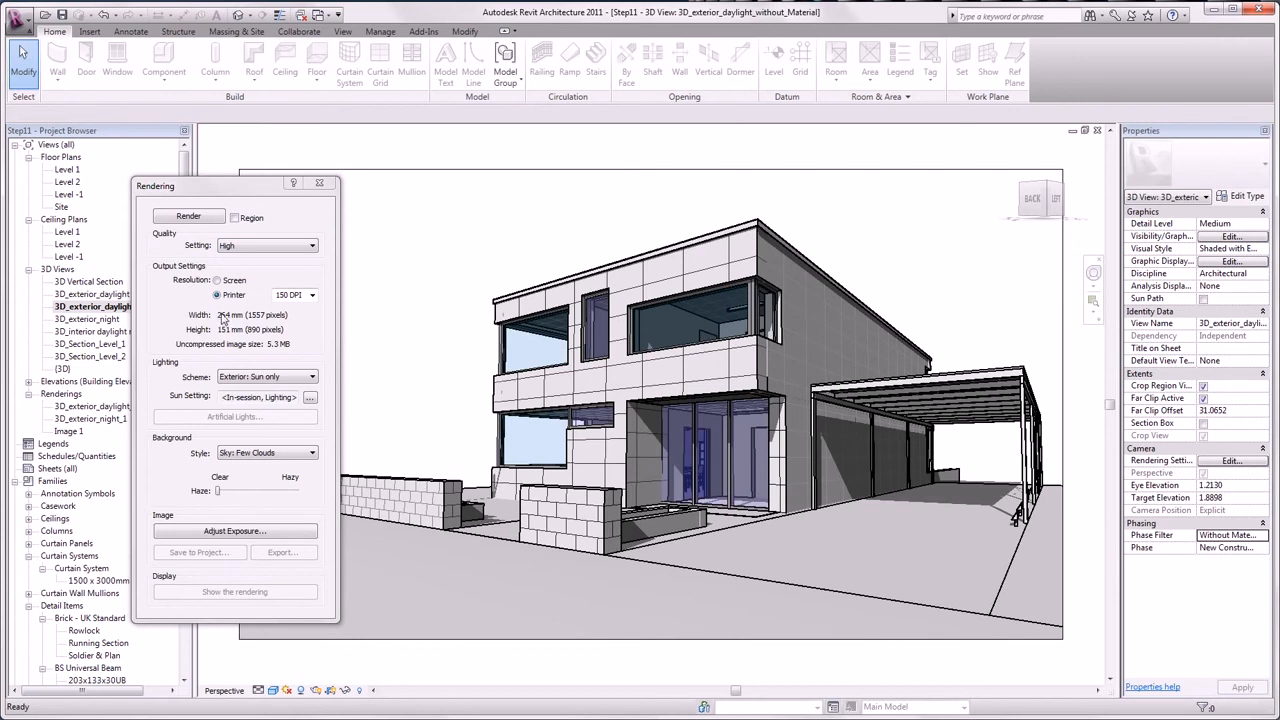
pyautogui.click(311, 399)
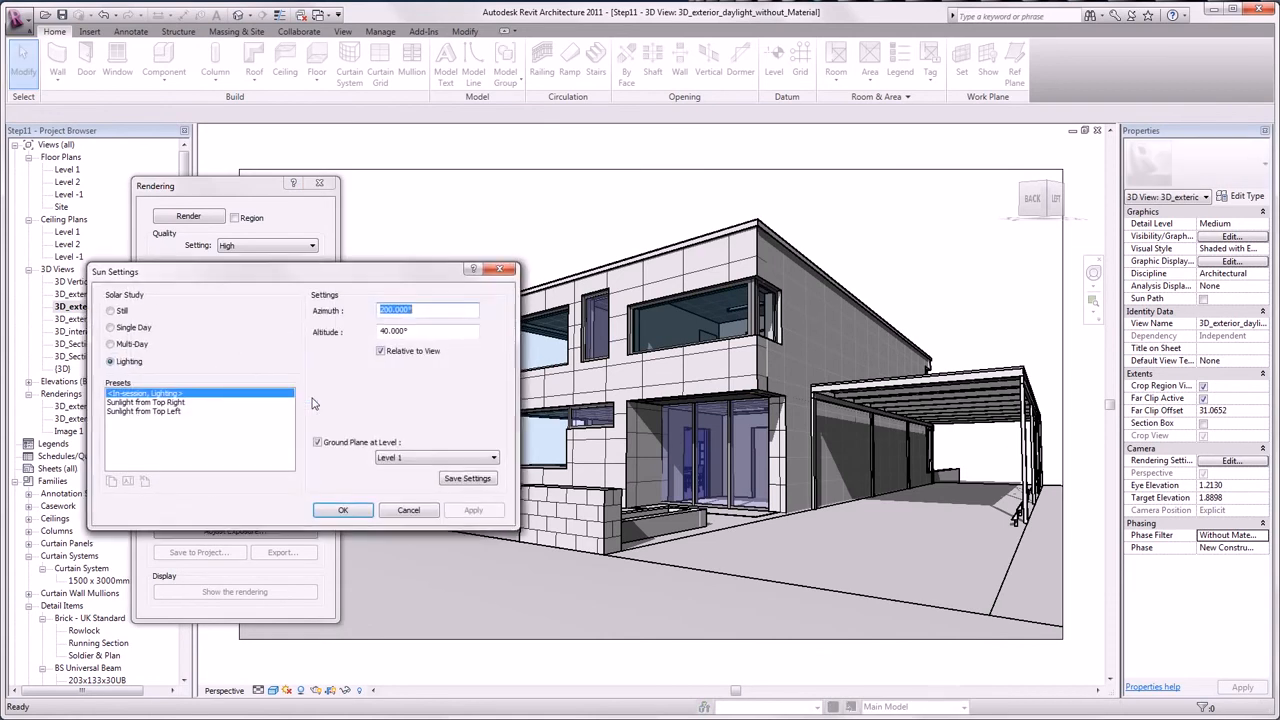
pyautogui.click(120, 312)
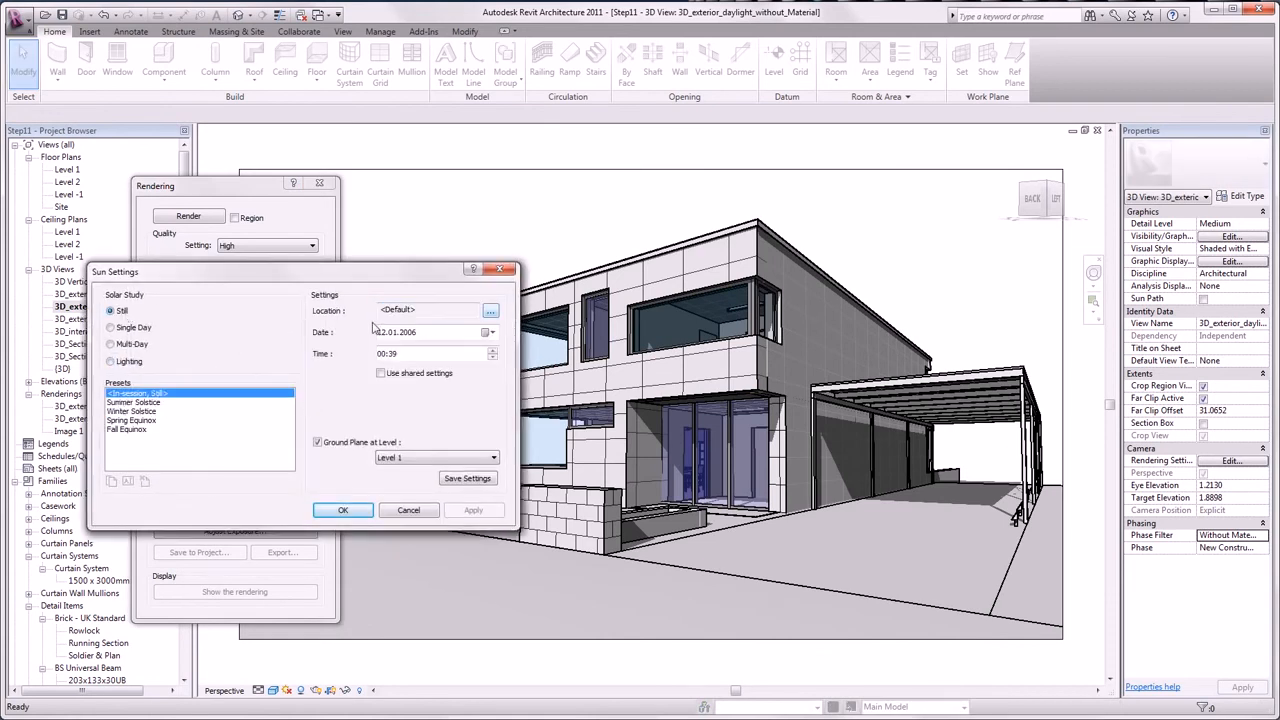
# - Set the project location to latitude 30° and longitude 180°
pyautogui.click(490, 313)
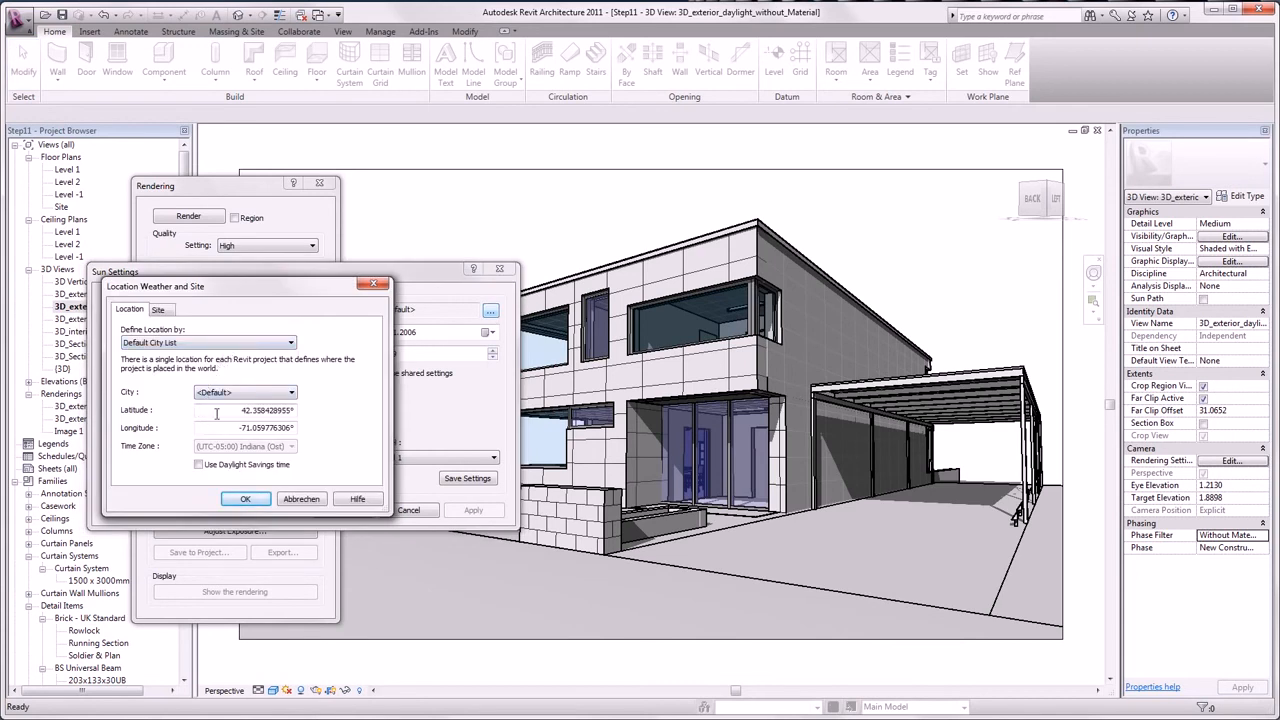
pyautogui.click(243, 394)
pyautogui.click(241, 402)
pyautogui.click(234, 411)
pyautogui.moveTo(234, 411); pyautogui.dragTo(303, 423)
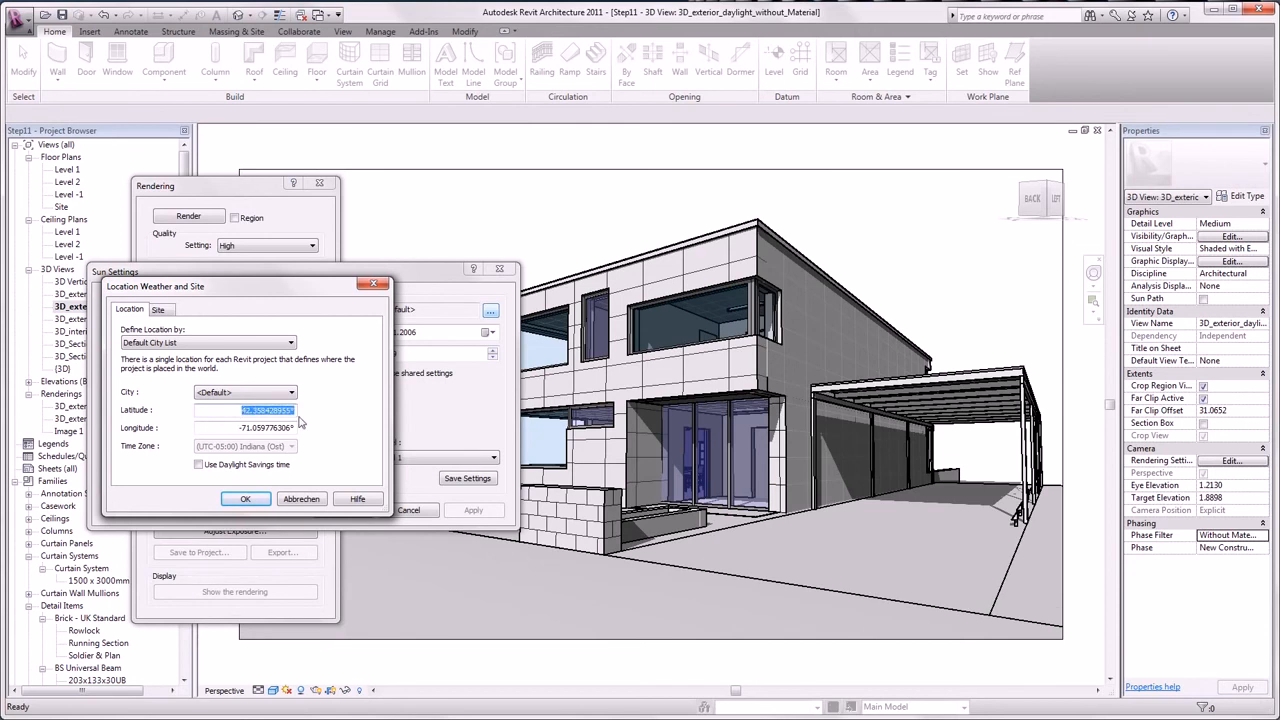
pyautogui.write('30')
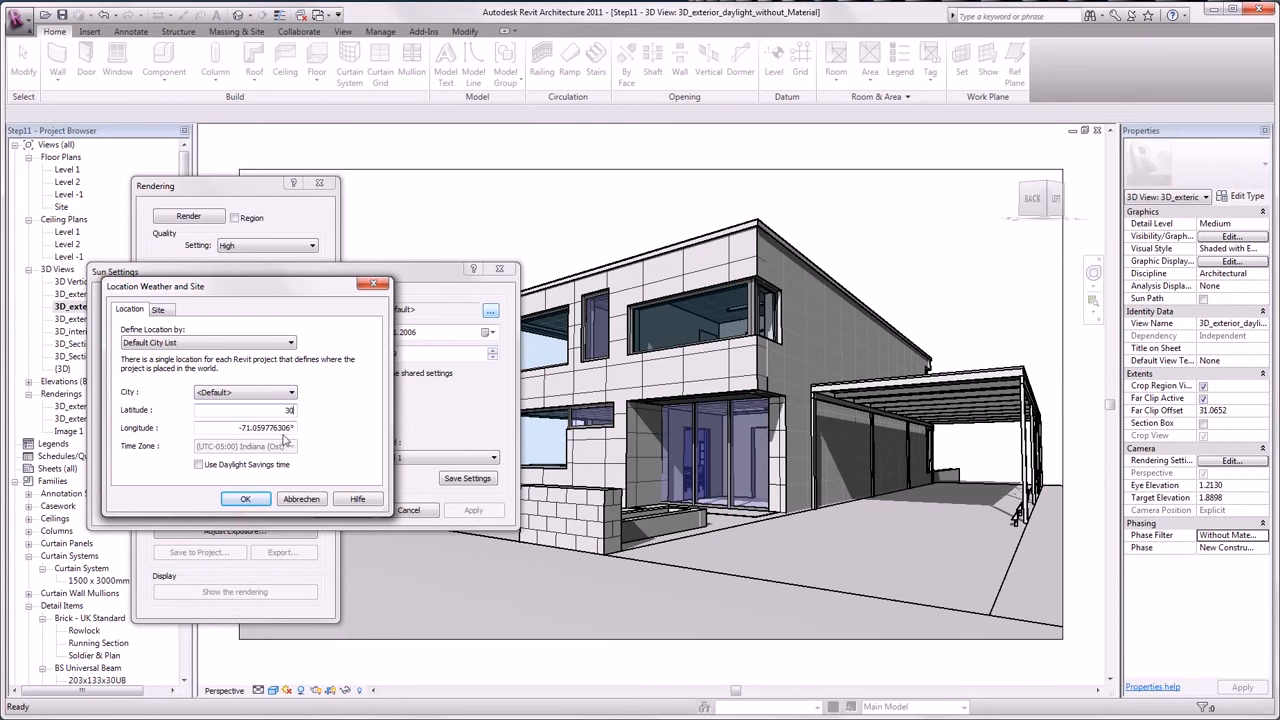
pyautogui.doubleClick(294, 430)
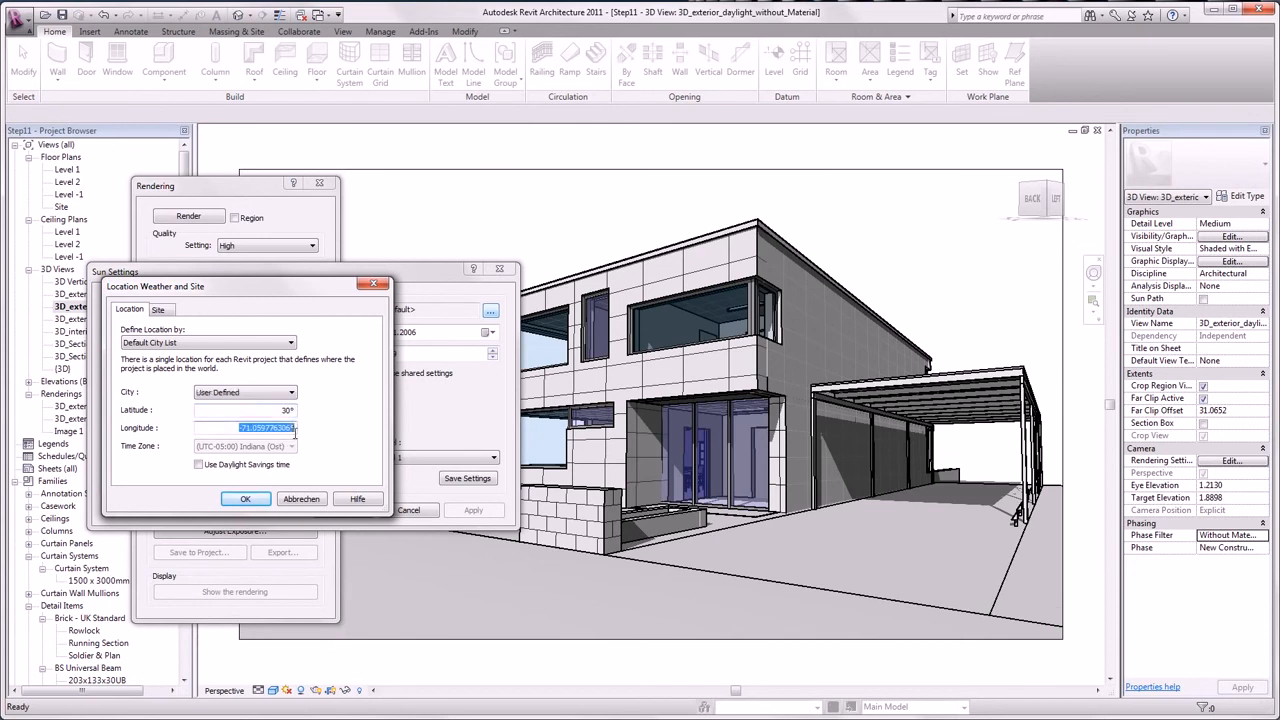
pyautogui.write('180')
pyautogui.click(254, 501)
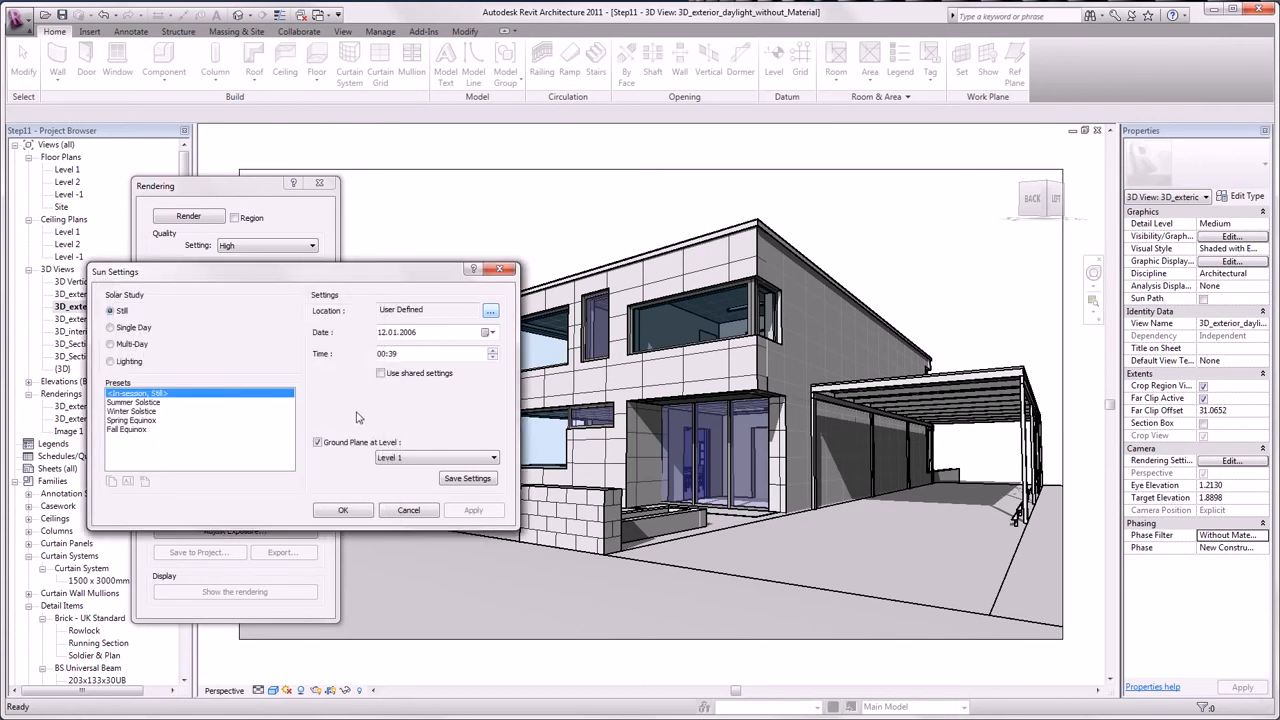
# - Set the still sun time hour to 01 and confirm the sun settings
pyautogui.click(381, 357)
pyautogui.write('1')
pyautogui.click(392, 357)
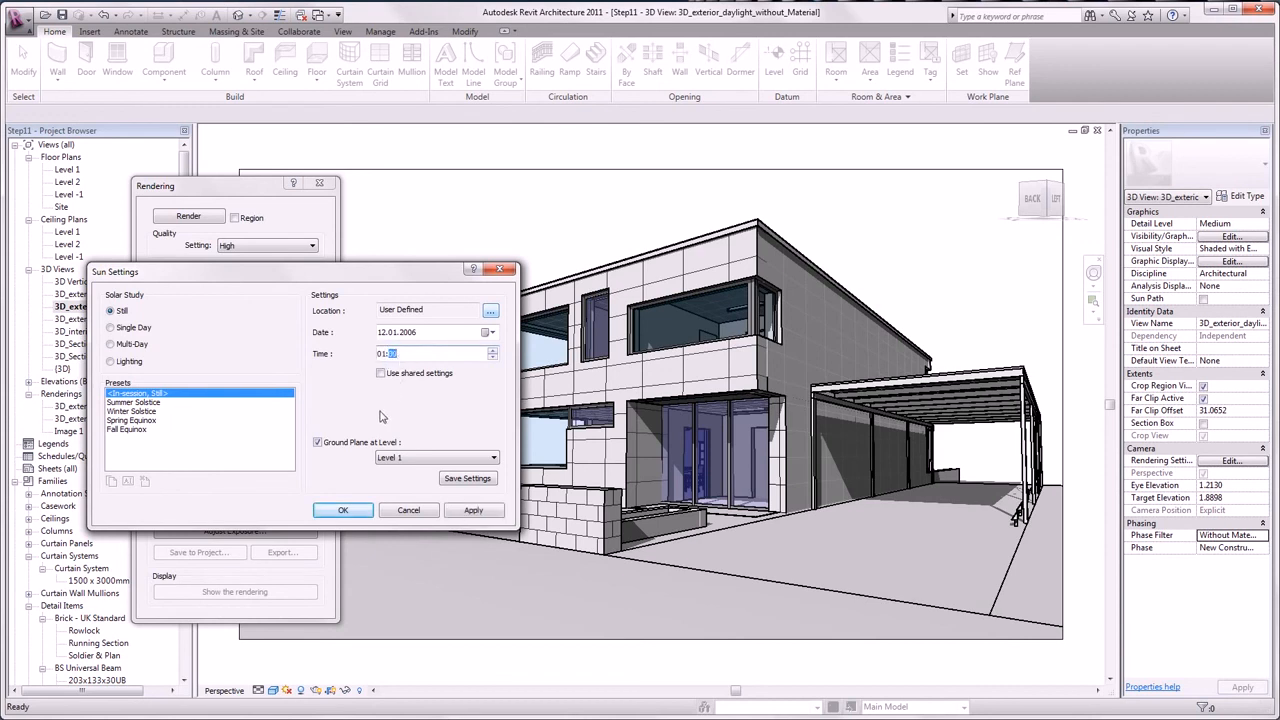
pyautogui.click(331, 510)
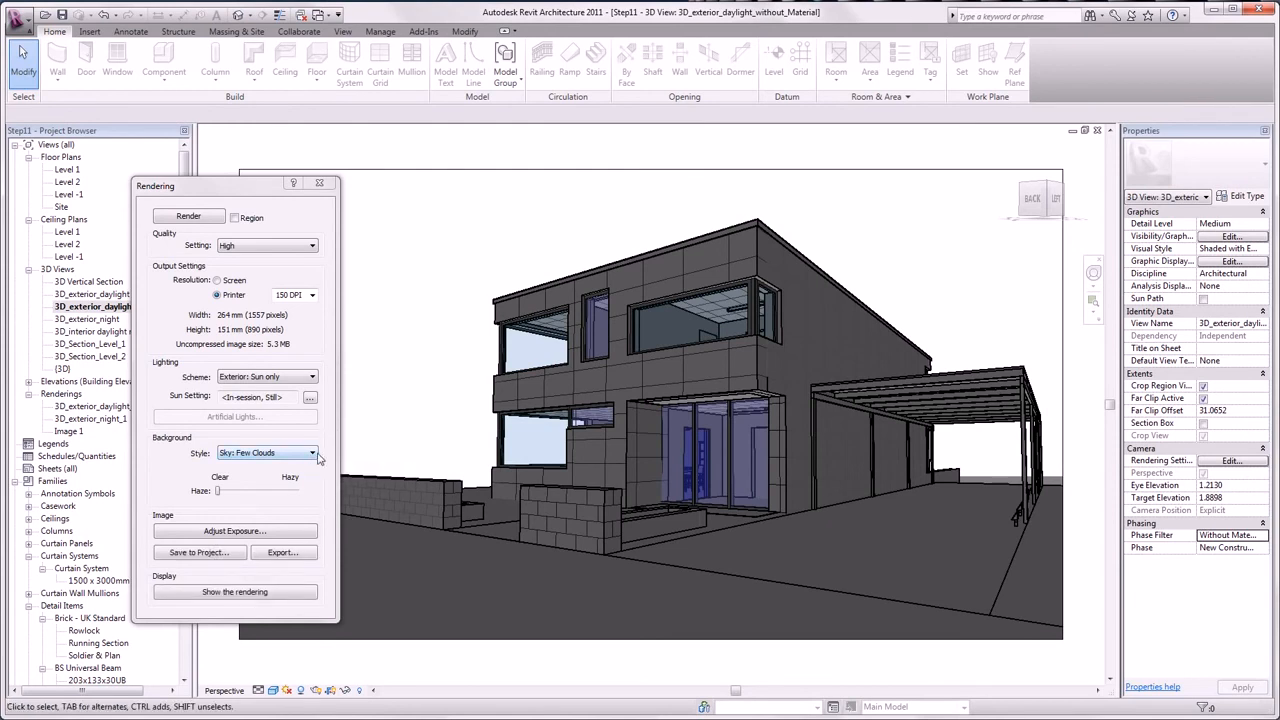
# - Set the background to Sky: No Clouds and render the daylight view
pyautogui.click(314, 455)
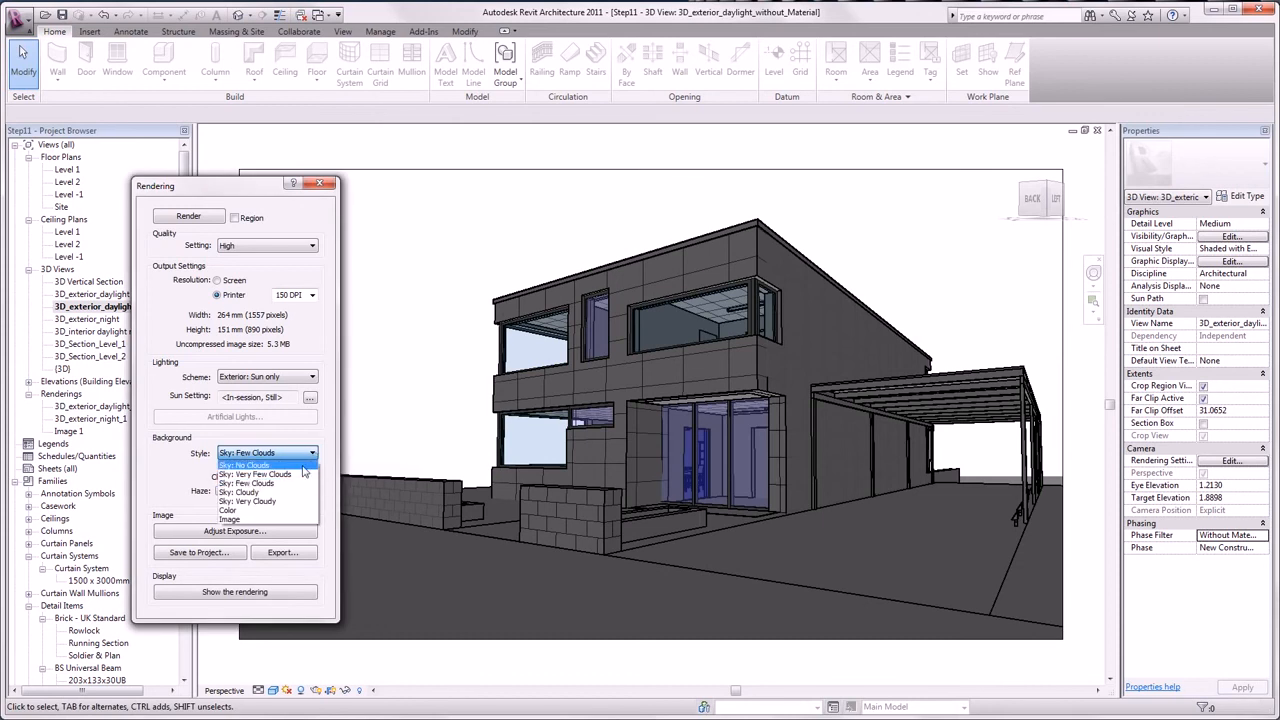
pyautogui.click(305, 465)
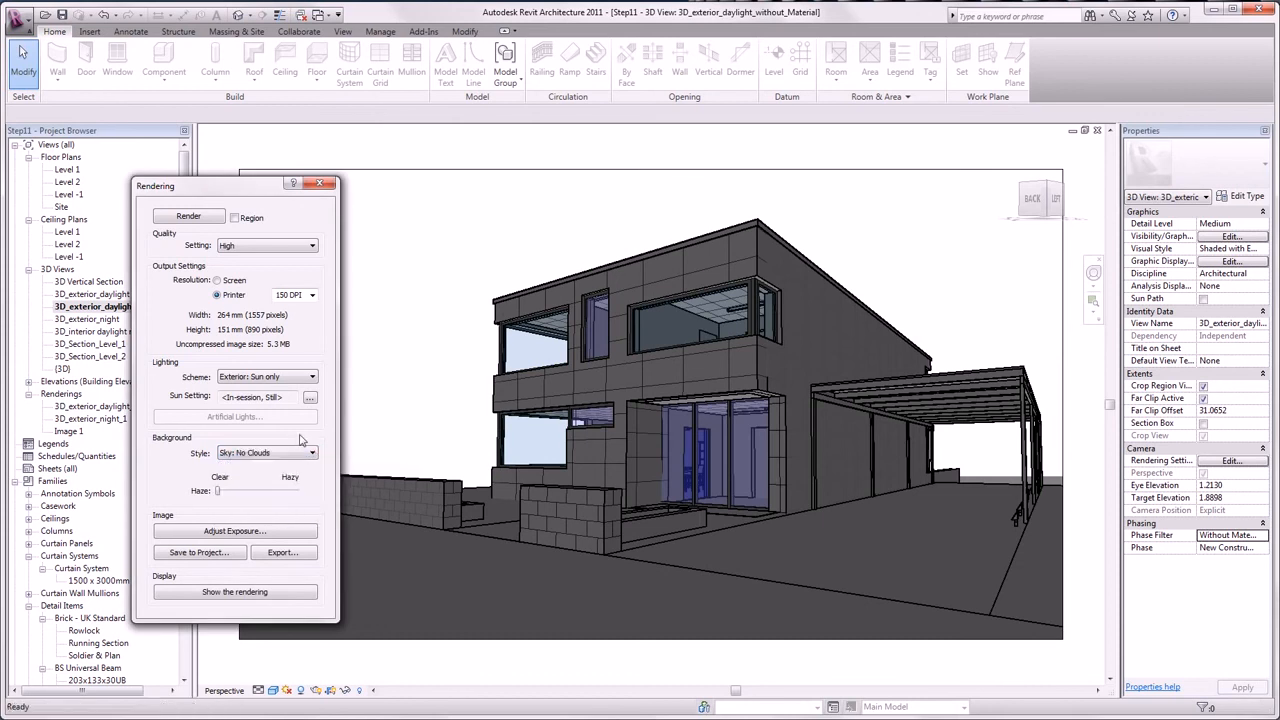
pyautogui.click(184, 216)
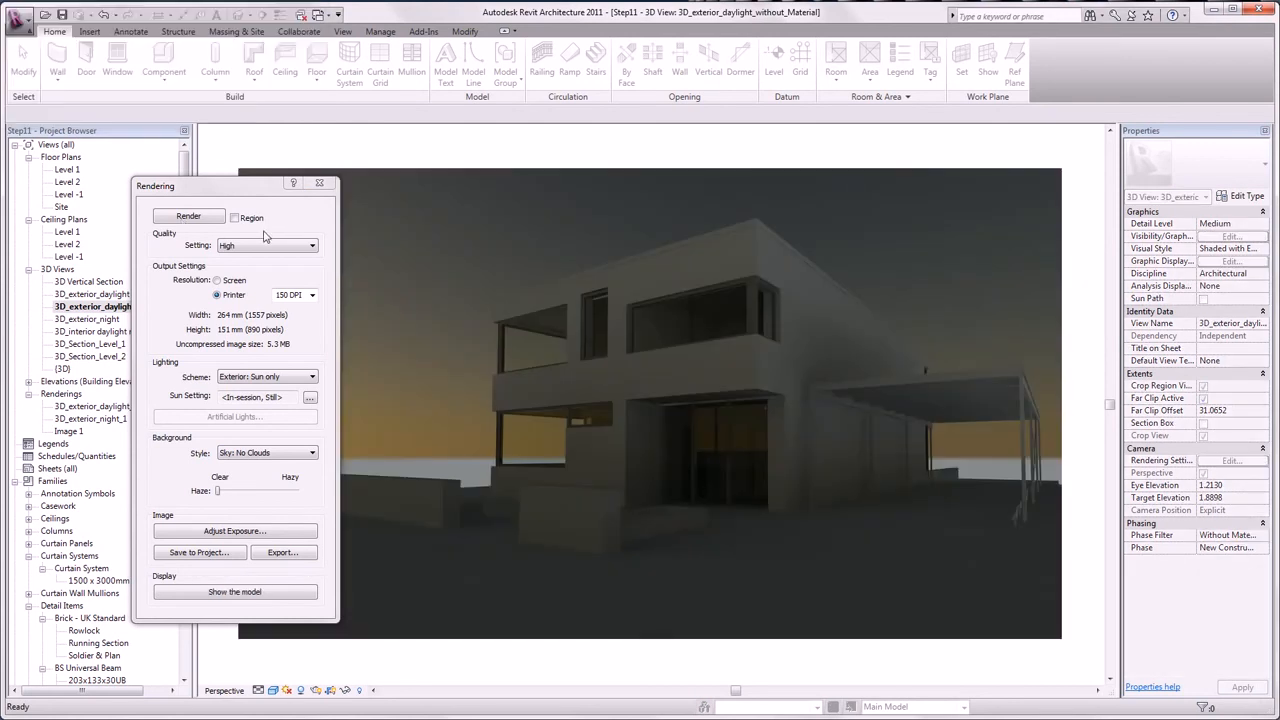
# - Adjust exposure to 2, highlights 0.3, mid tones 1.5, white point 8000, saturation 0.1
pyautogui.click(255, 535)
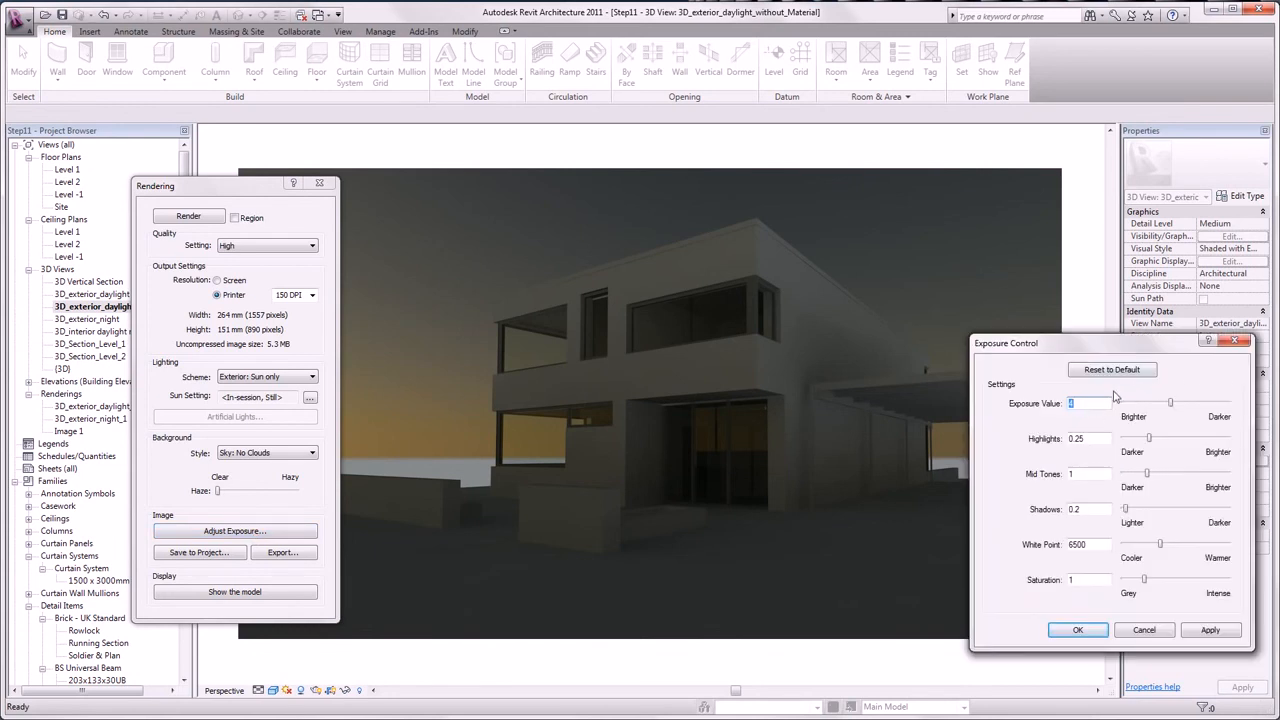
pyautogui.write('2')
pyautogui.doubleClick(1087, 438)
pyautogui.write('0.3')
pyautogui.click(1103, 473)
pyautogui.doubleClick(1096, 544)
pyautogui.write('8000')
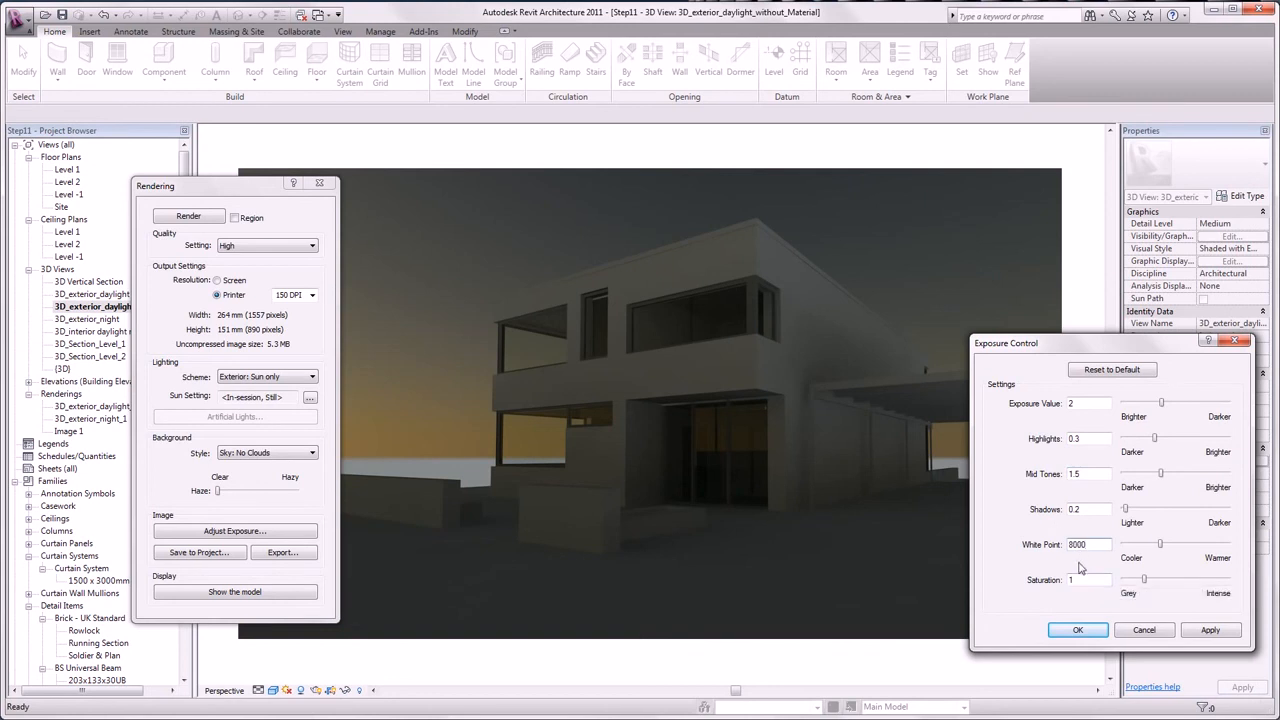
pyautogui.click(1078, 580)
pyautogui.write('.1')
pyautogui.click(1208, 632)
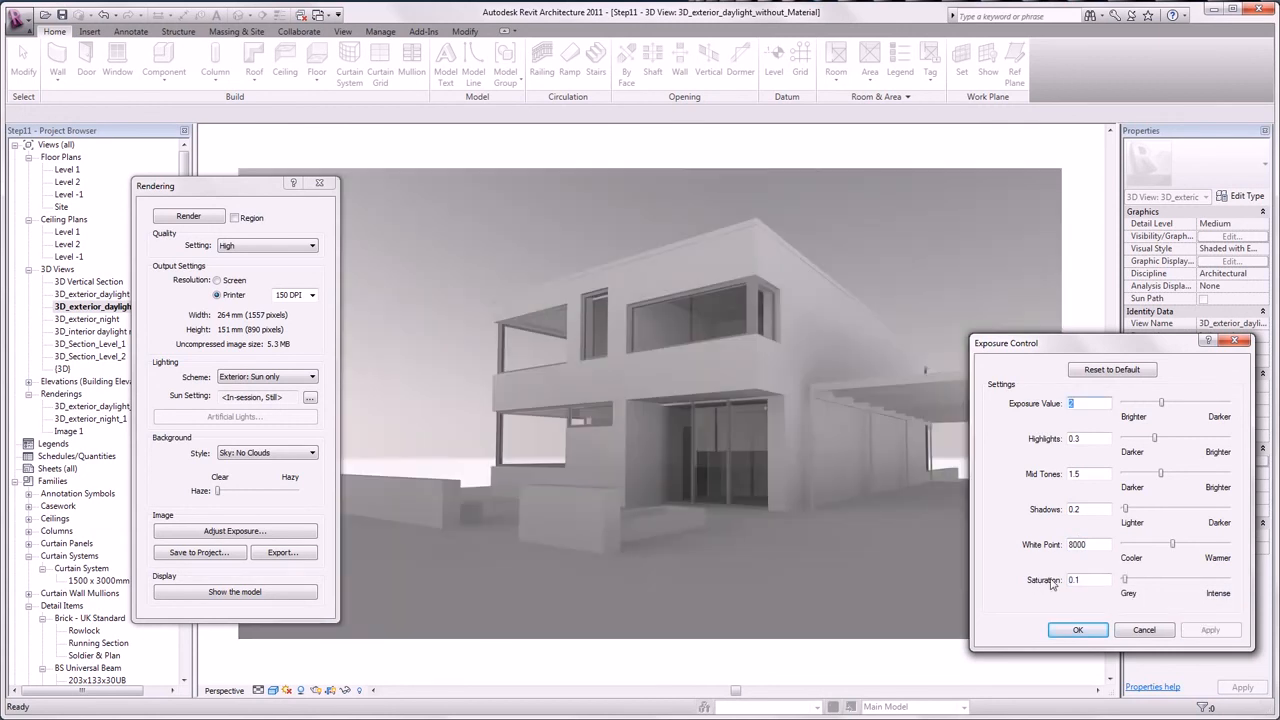
pyautogui.click(1078, 628)
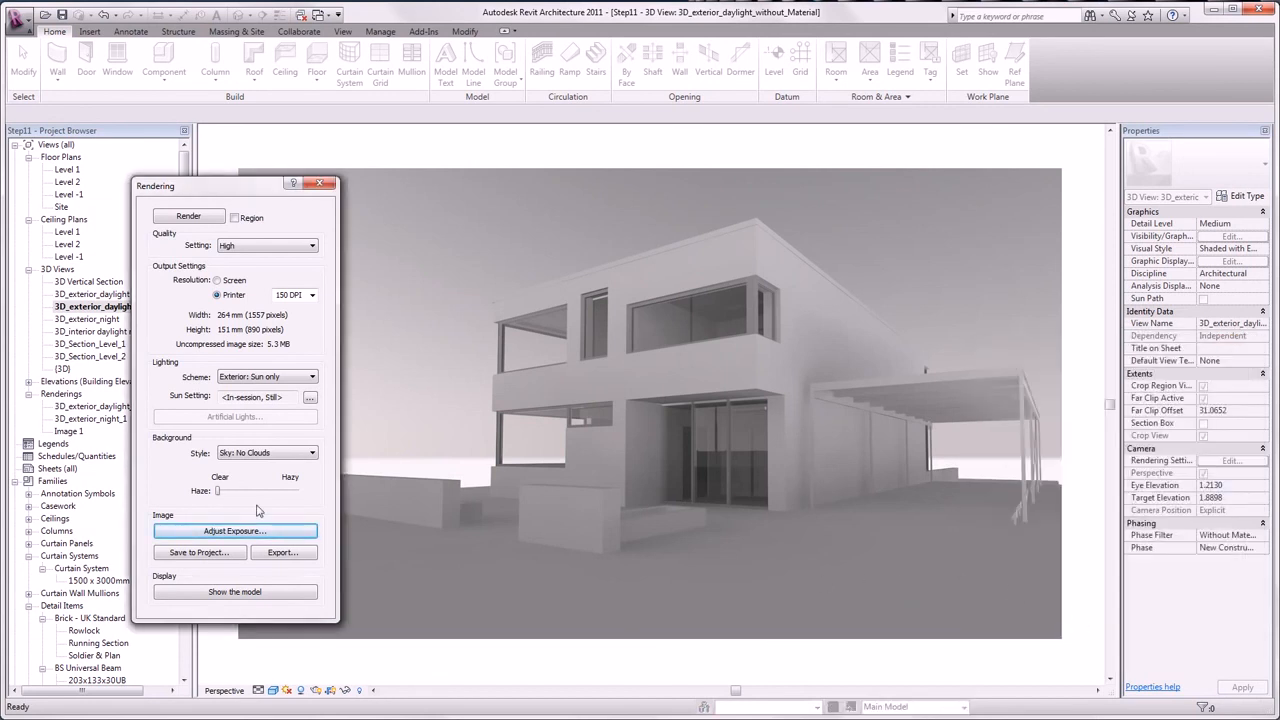
pyautogui.click(320, 183)
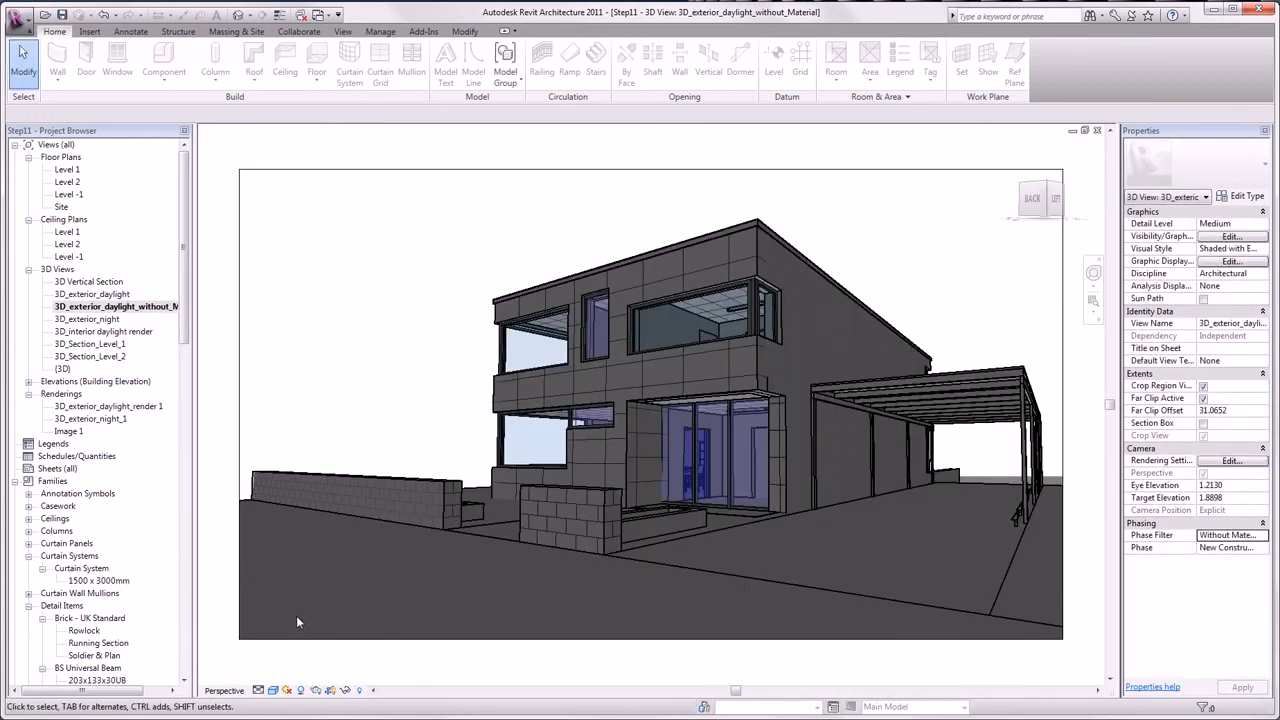
pyautogui.click(315, 690)
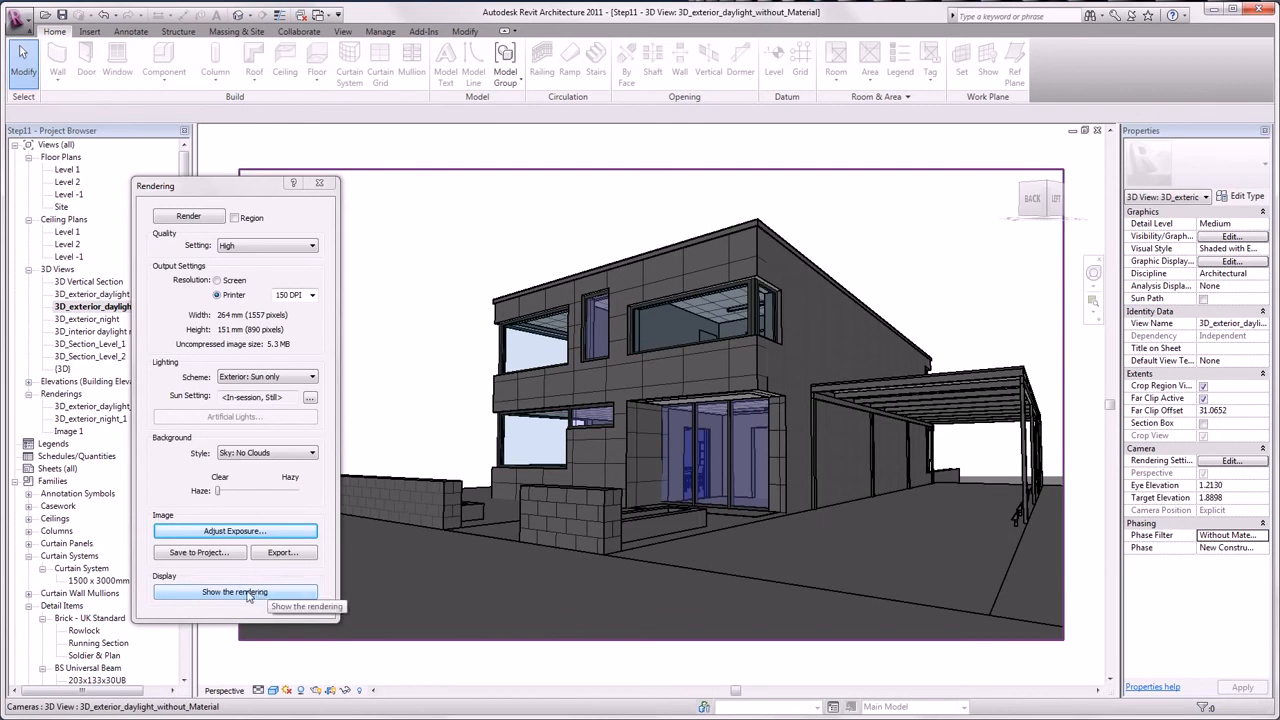
pyautogui.click(262, 595)
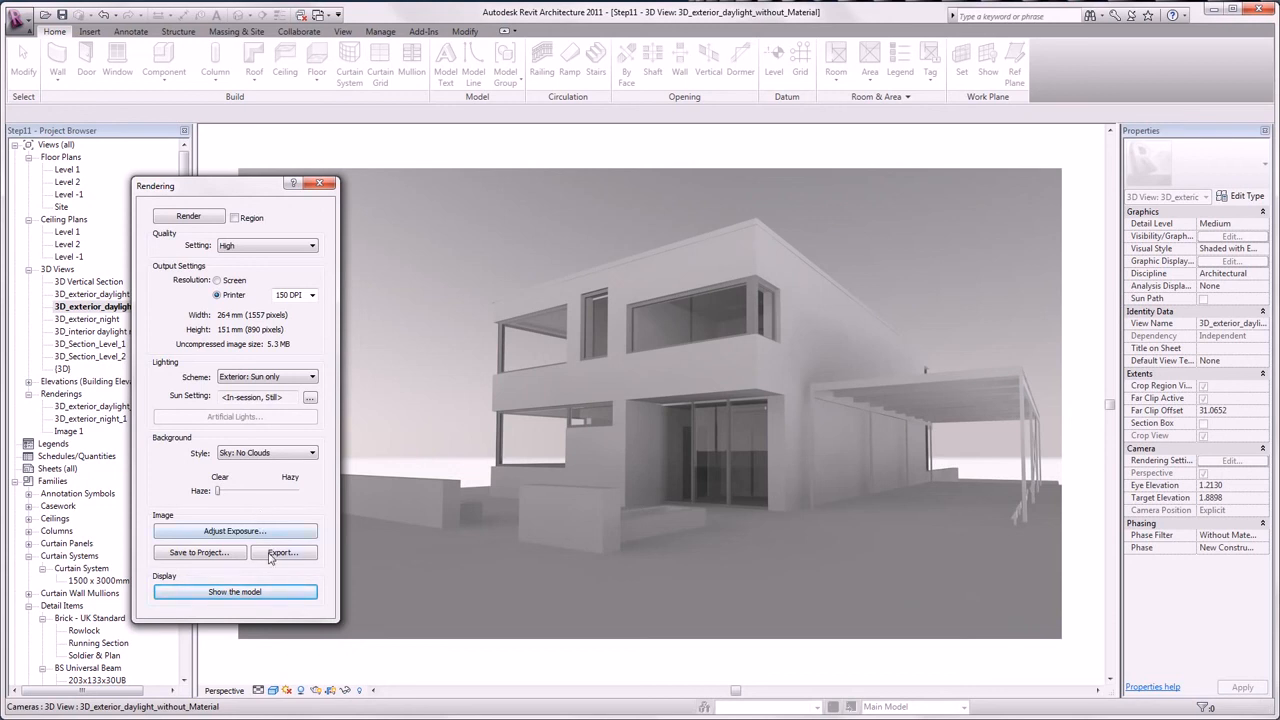
pyautogui.click(270, 555)
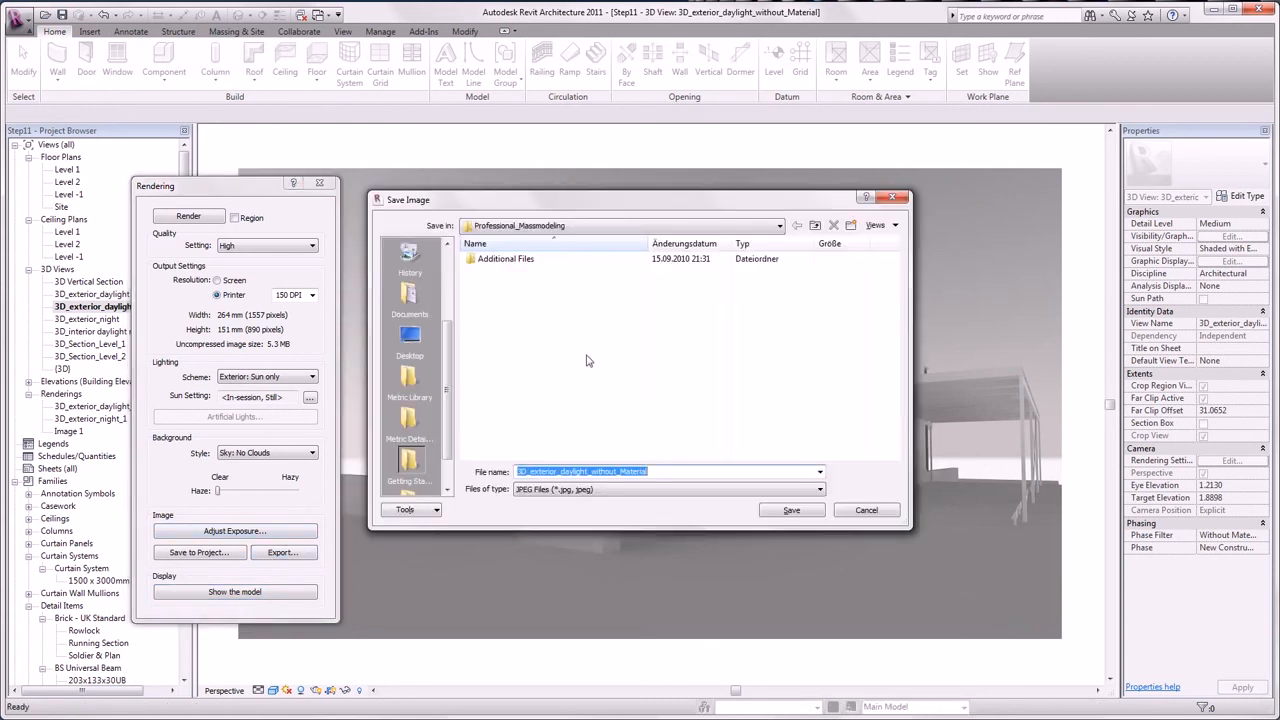
pyautogui.click(647, 490)
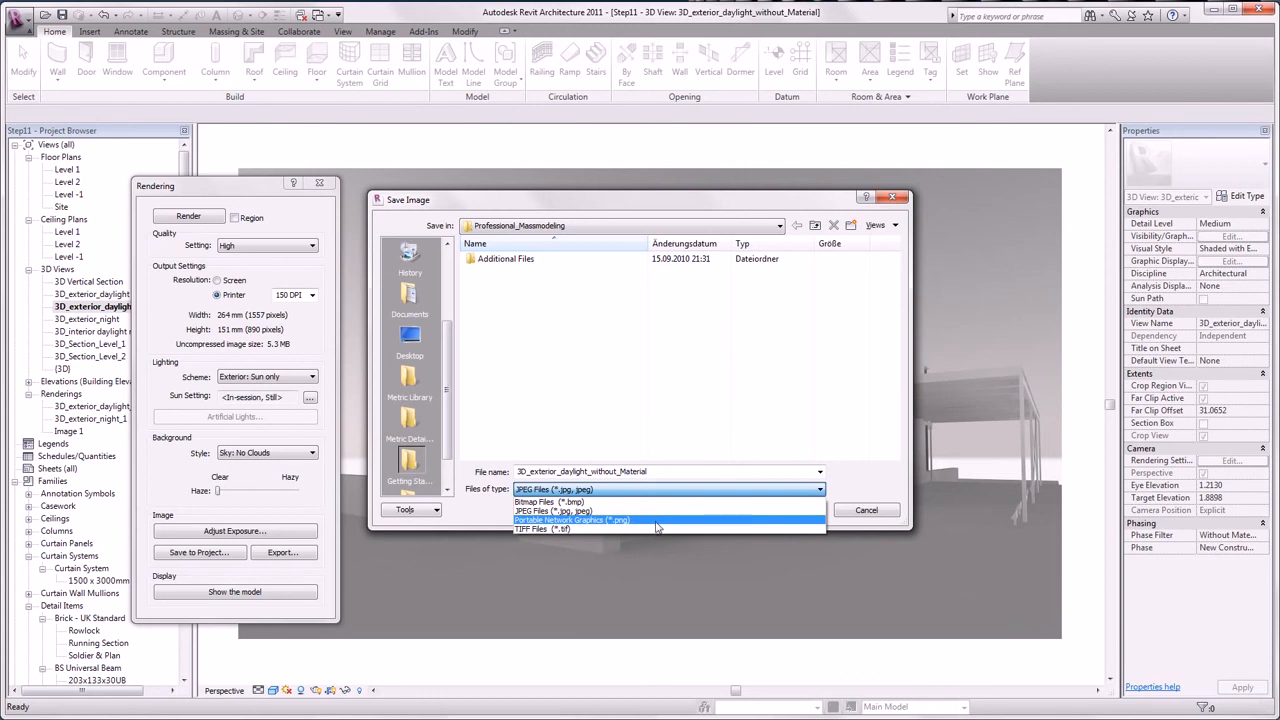
pyautogui.click(855, 499)
pyautogui.click(862, 511)
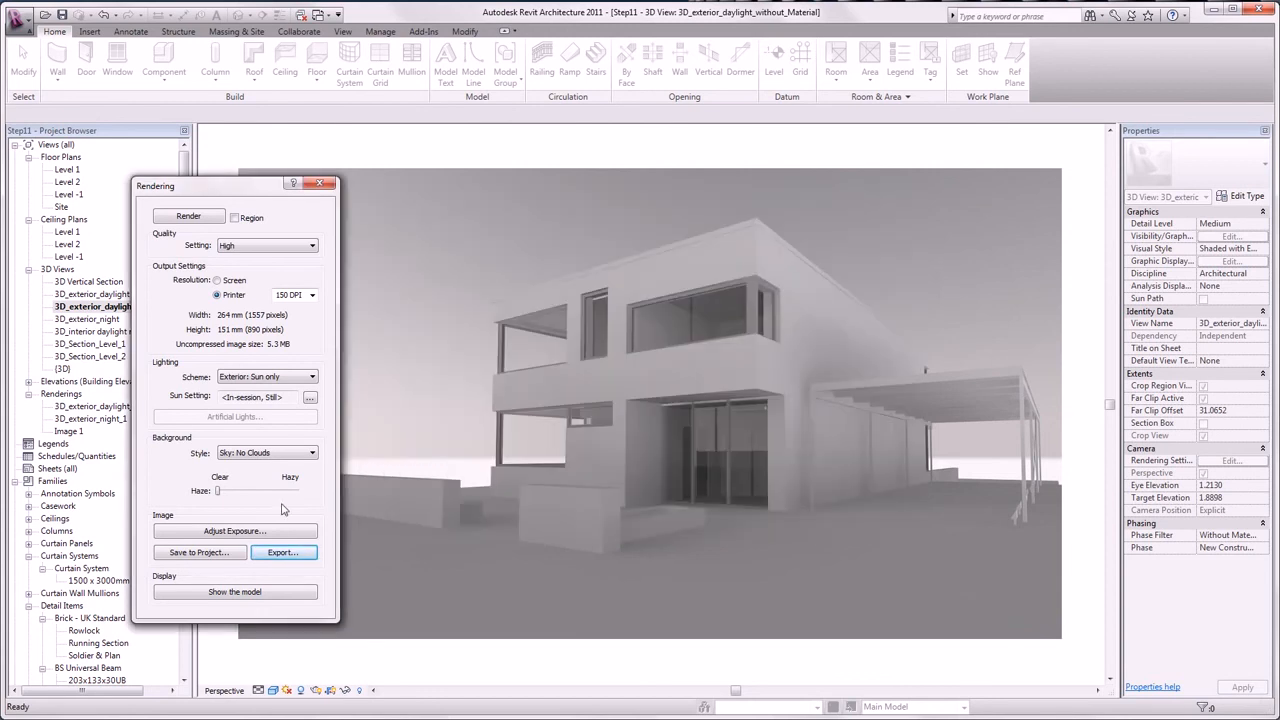